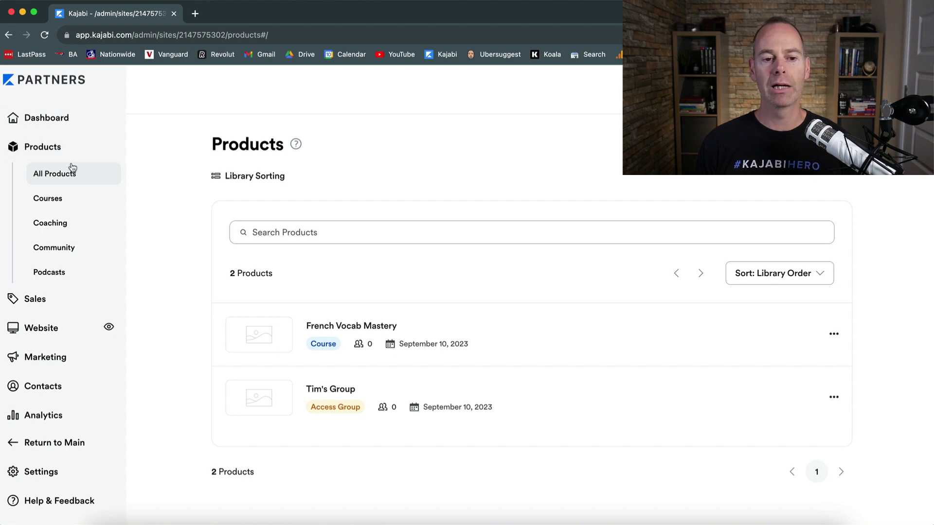
Step: Start a new product from the Products page to see the available product types
click(803, 144)
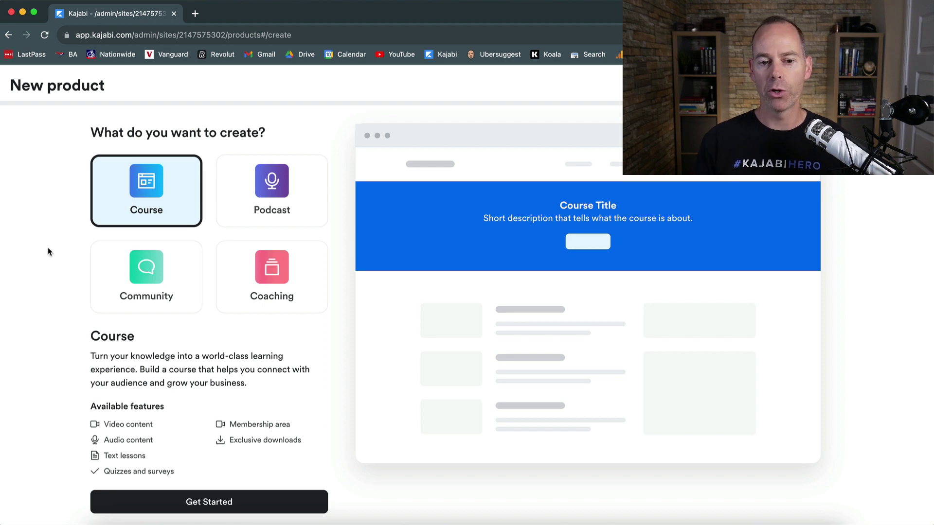
Step: Choose Podcast as the product type and create a new podcast from scratch
click(269, 193)
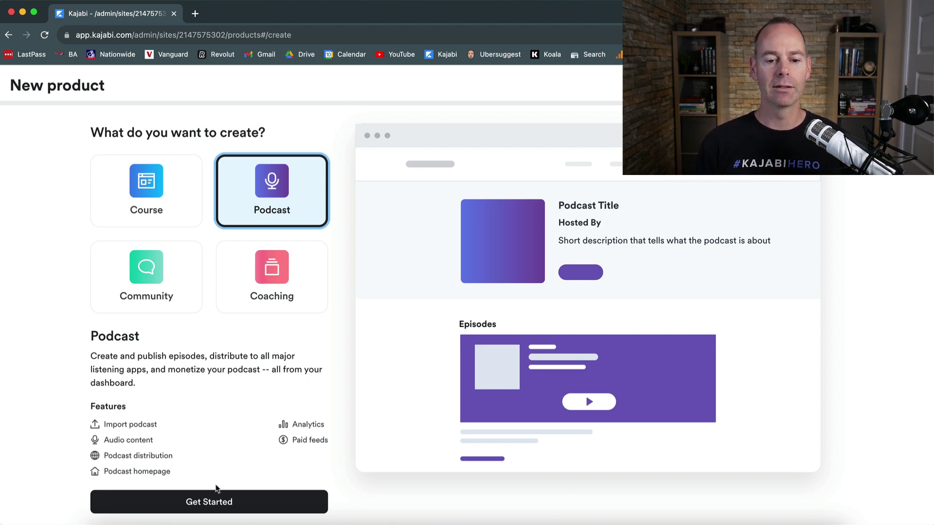
click(208, 504)
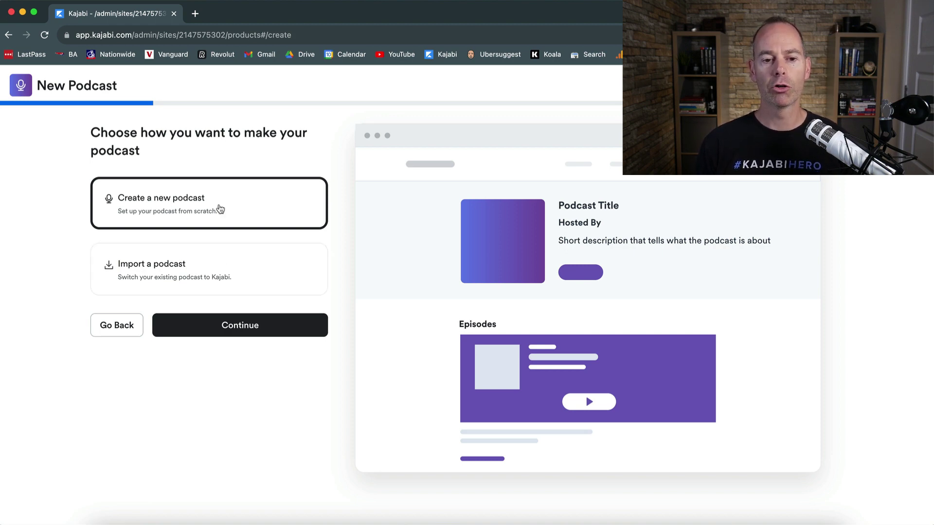
click(246, 330)
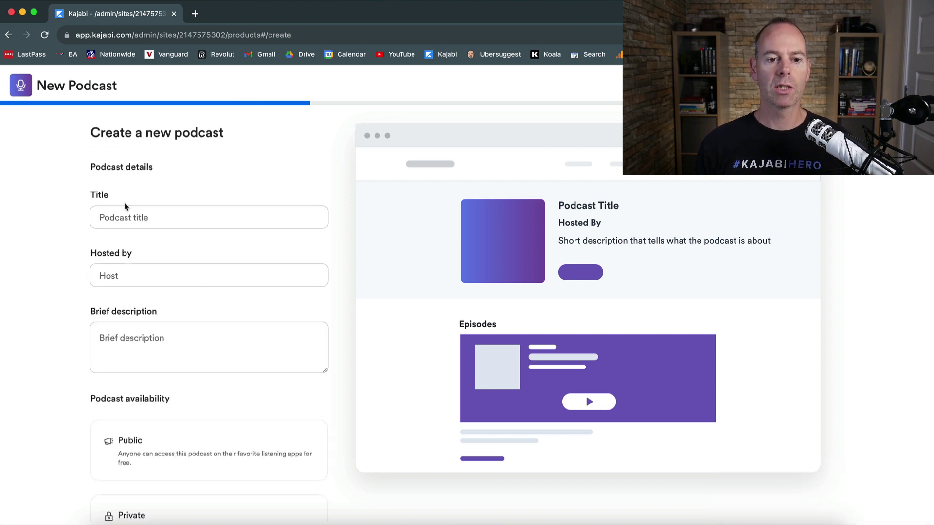
Step: Title the podcast 'Tim's Podcast', enter the host's name, describe it 'Online Business Advice', make it Public
click(130, 216)
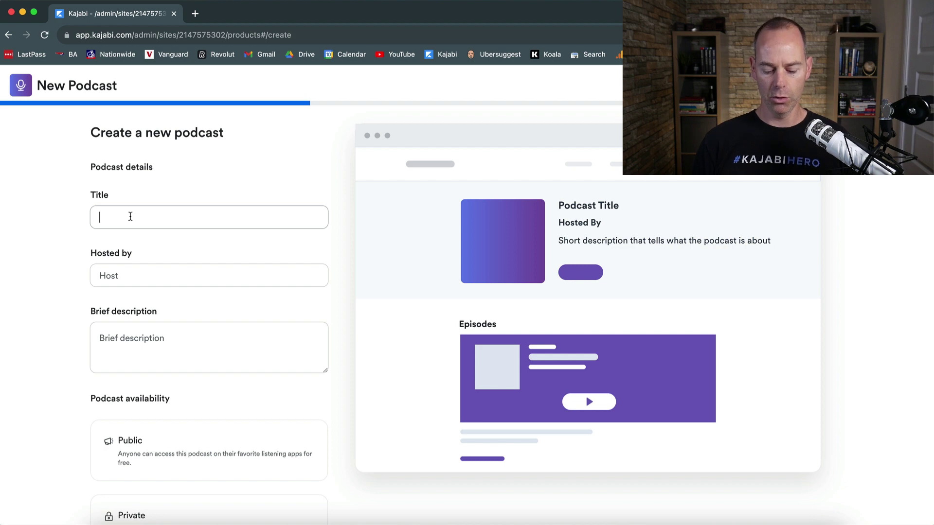
text(Tim's Podcast)
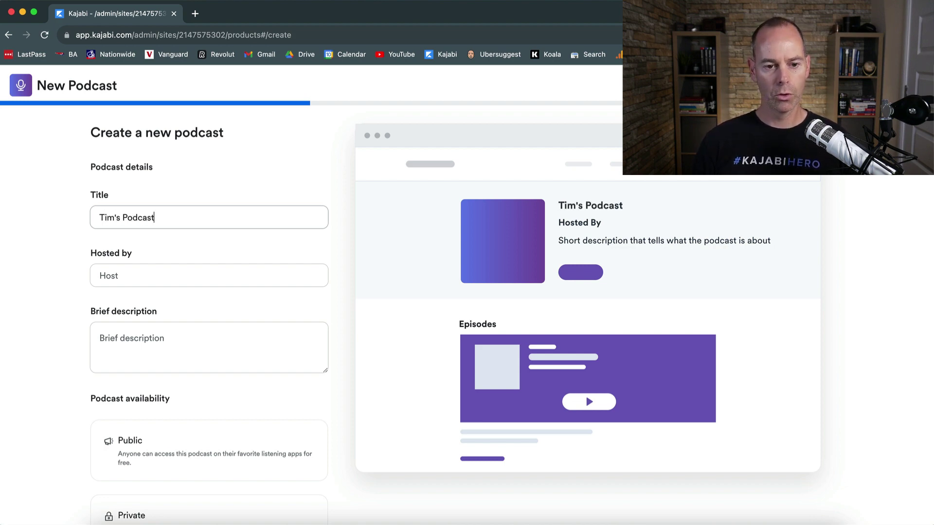
click(132, 270)
text(Tim Peakman)
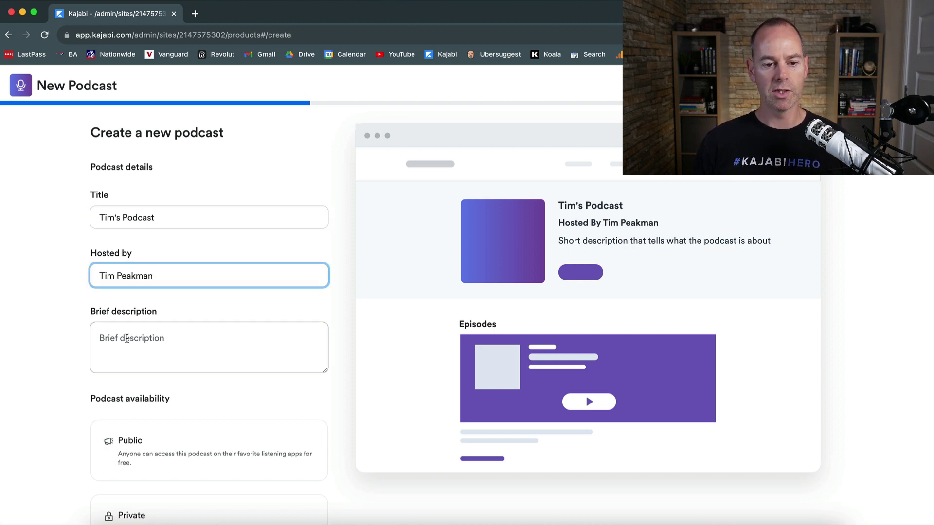
click(127, 339)
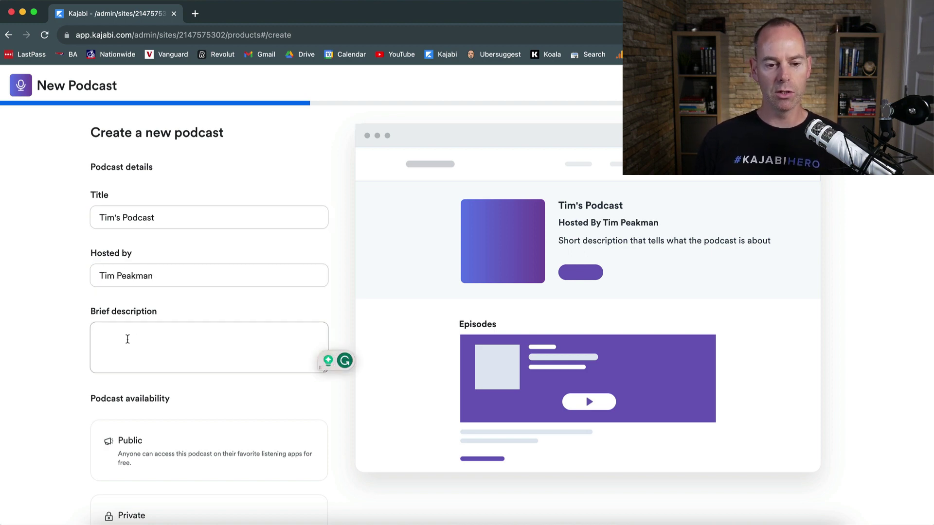
text(Bui)
key(BackSpace)
key(BackSpace)
key(BackSpace)
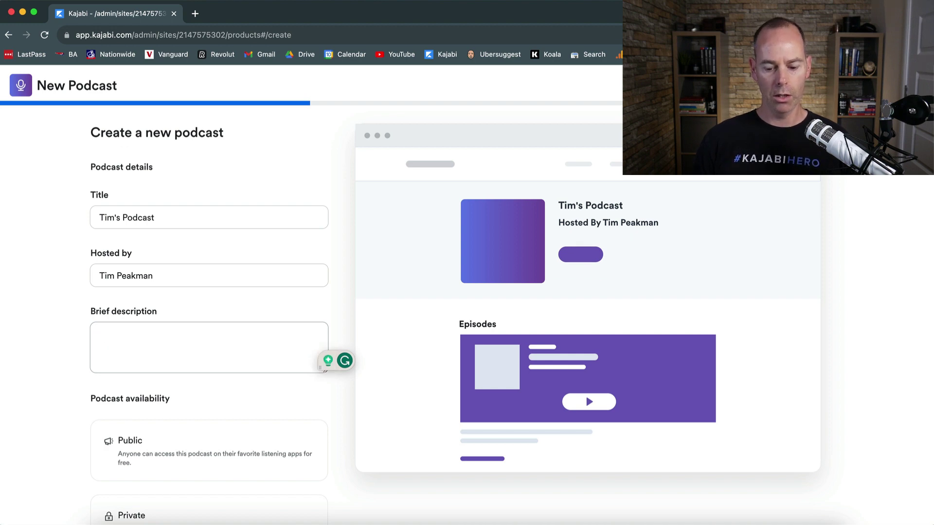
text(Online Busine)
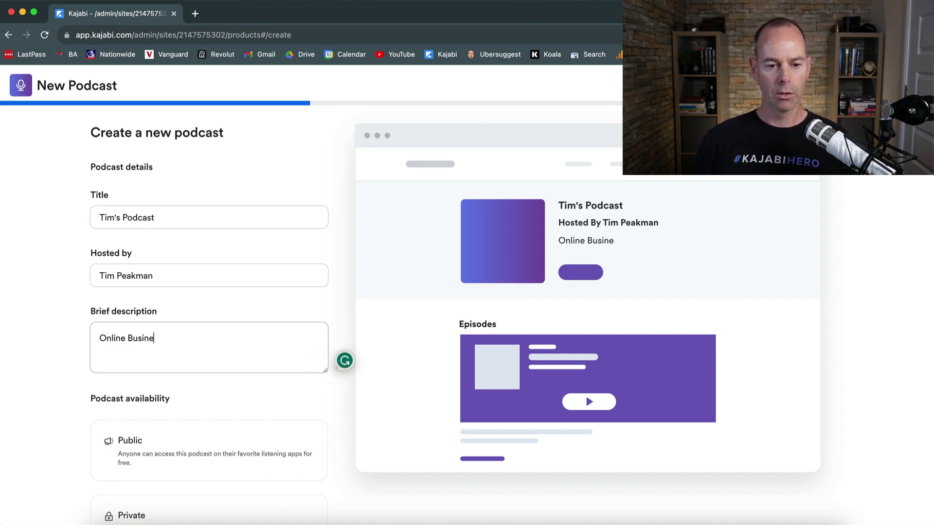
text(ss )
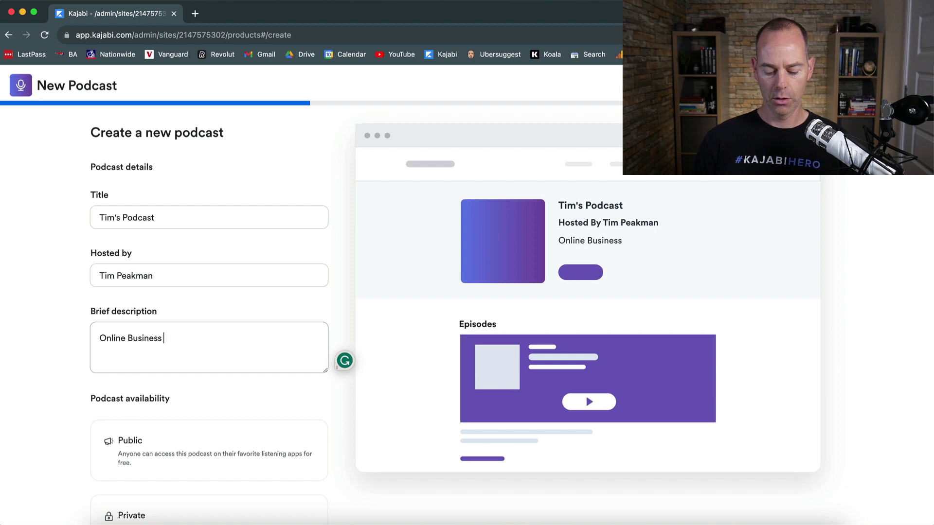
text(Advice)
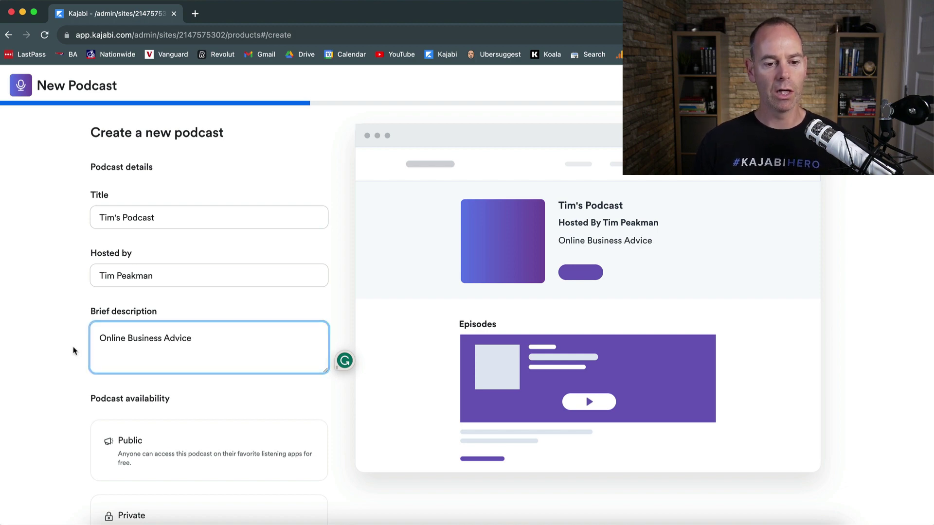
click(73, 350)
scroll(73, 350, down, 3)
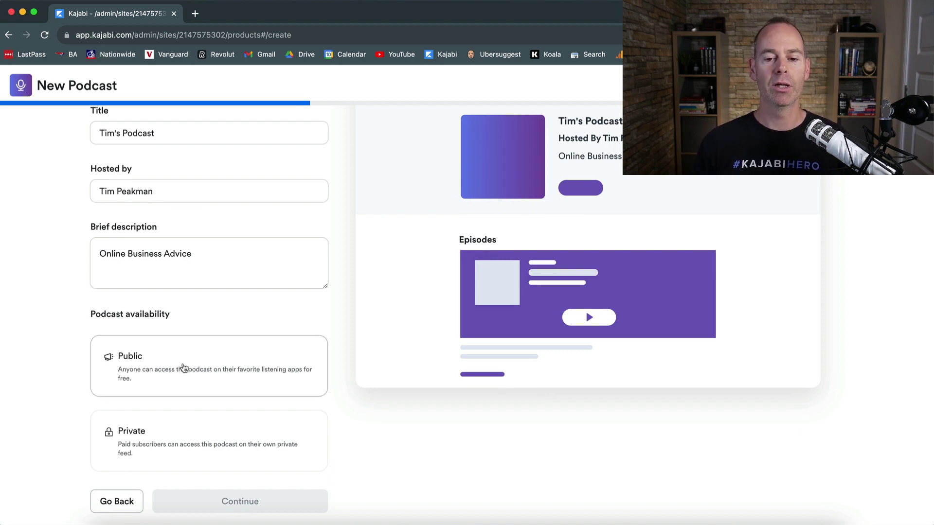
click(184, 368)
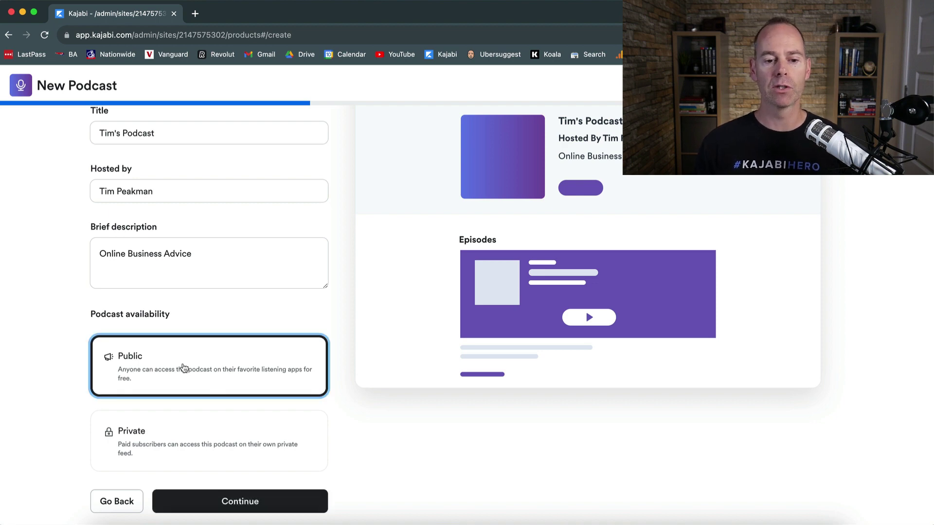
Step: Set language English, category Business / Entrepreneurship, and keep newest-to-oldest episodic order
click(235, 499)
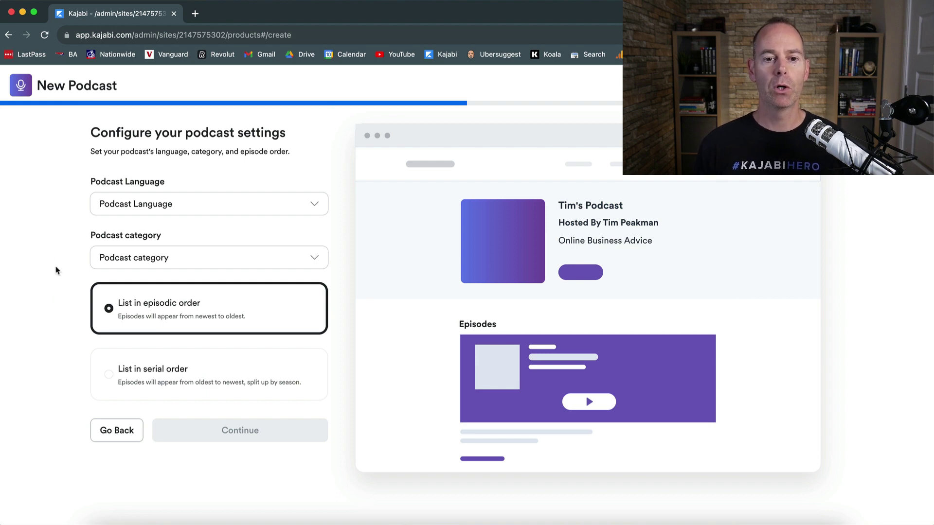
click(183, 208)
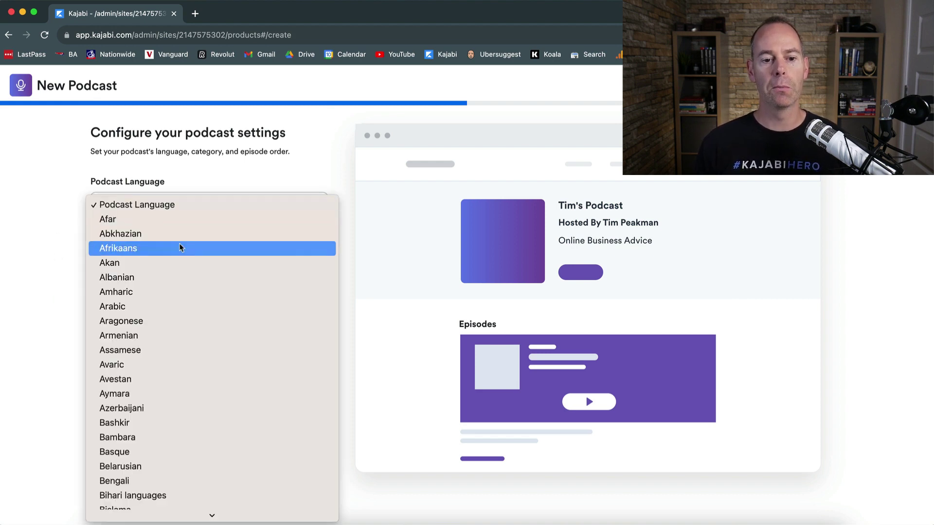
scroll(168, 359, down, 5)
scroll(169, 358, down, 6)
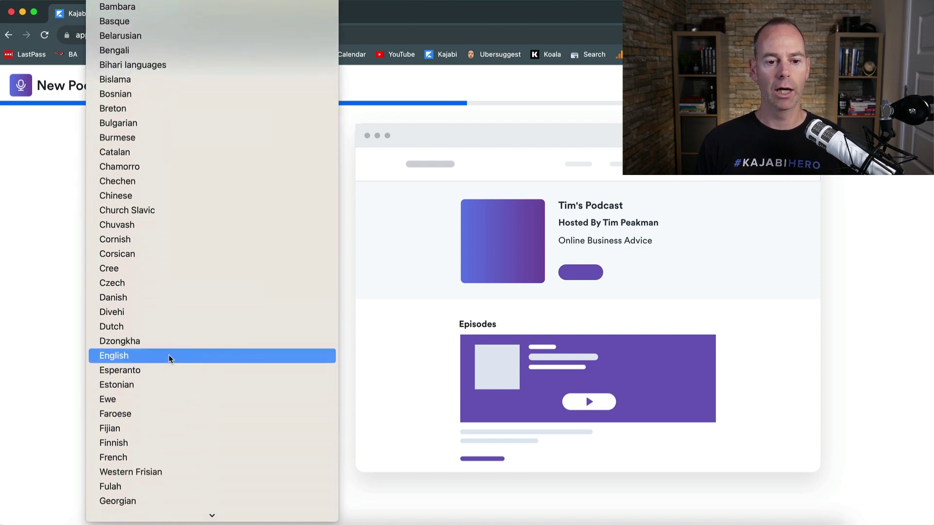
click(169, 358)
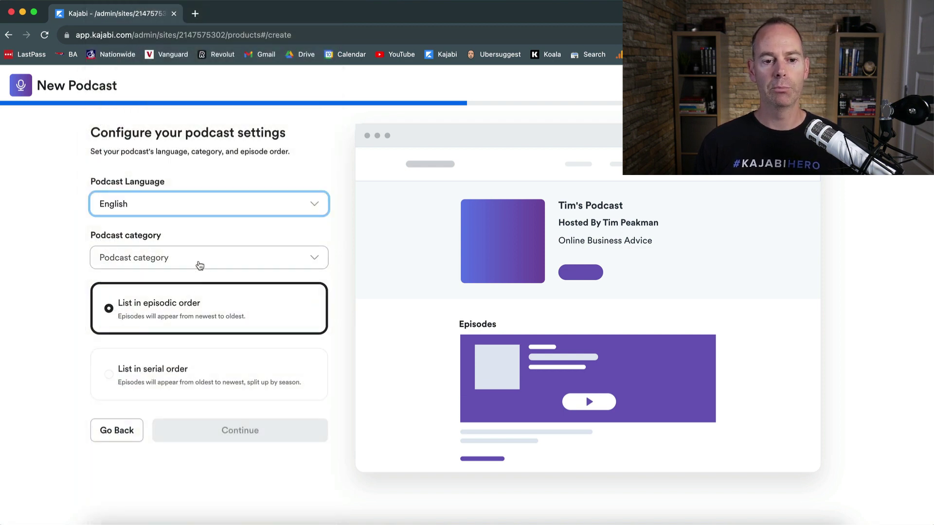
click(198, 265)
scroll(221, 363, down, 10)
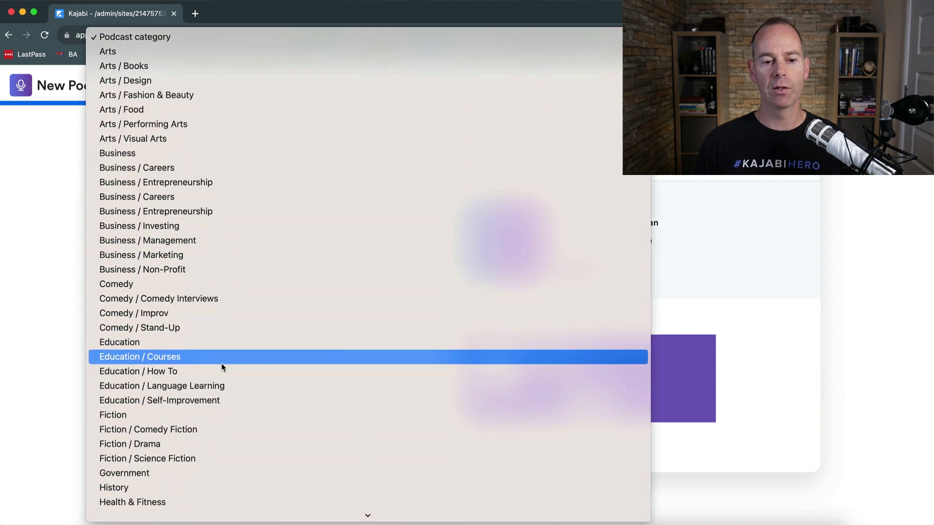
scroll(222, 366, down, 8)
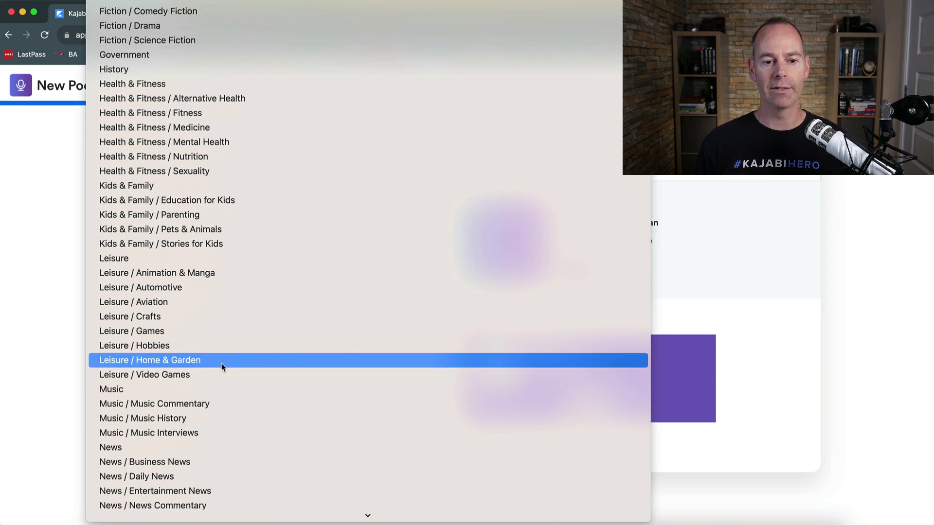
scroll(221, 364, down, 4)
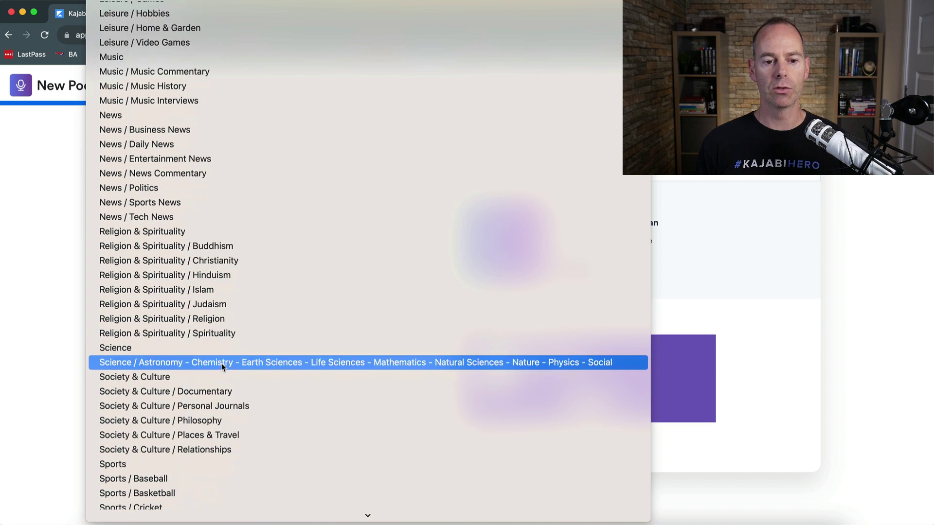
scroll(221, 363, up, 15)
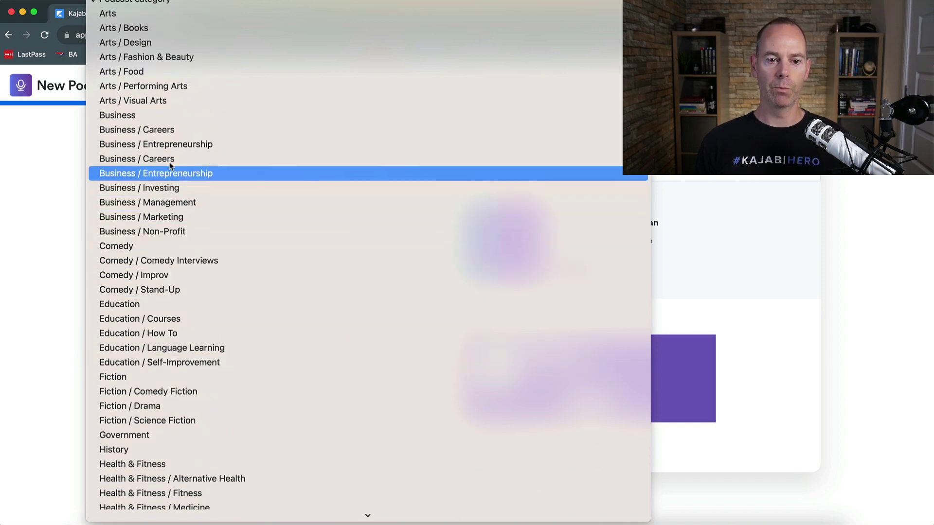
click(170, 144)
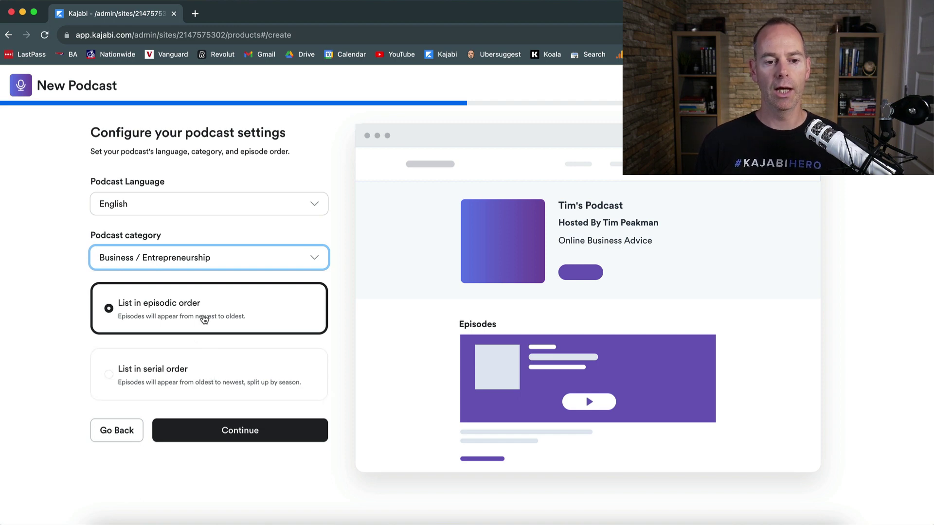
click(204, 321)
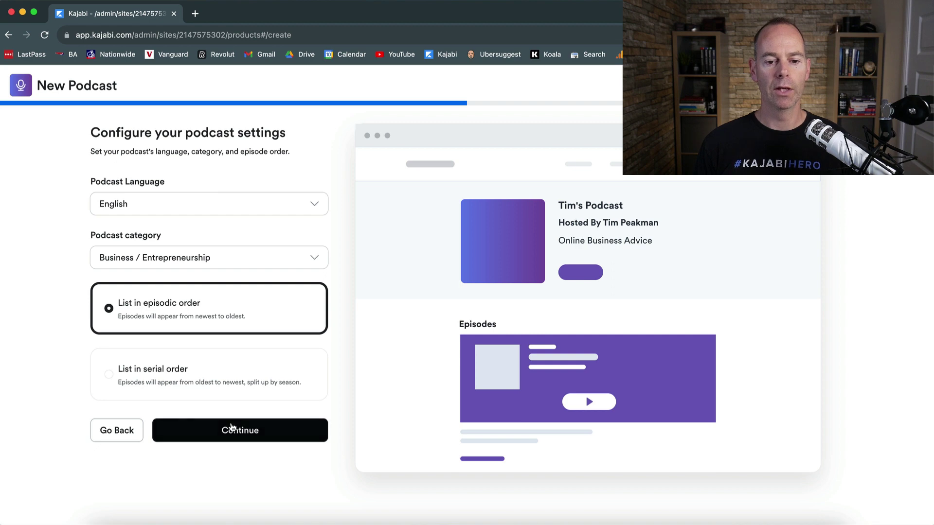
Step: On the appearance step, pick blue 3498DB as primary colour and light grey ECF0F1 as accent
click(229, 428)
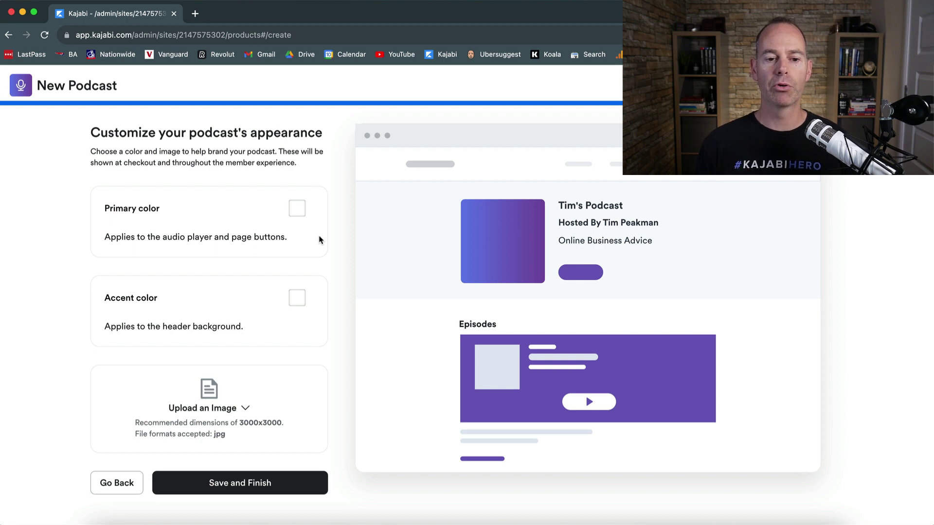
click(299, 210)
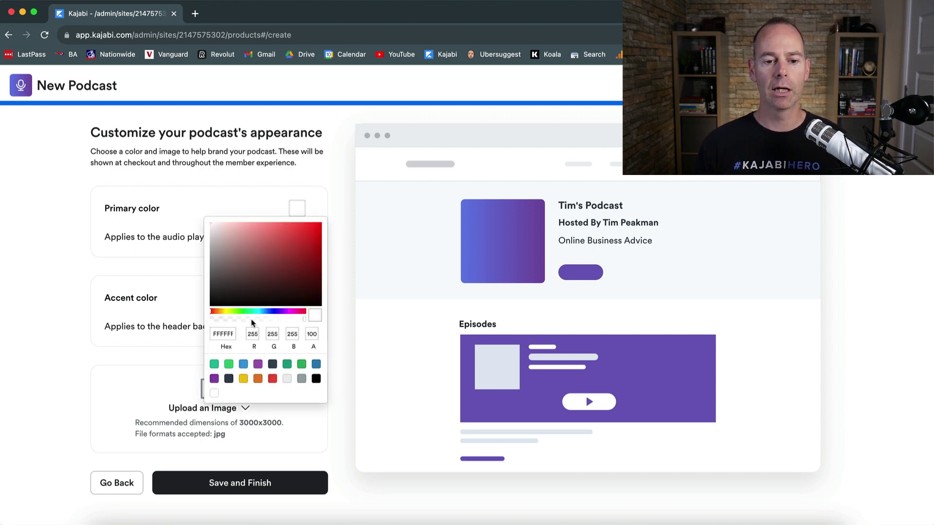
click(244, 365)
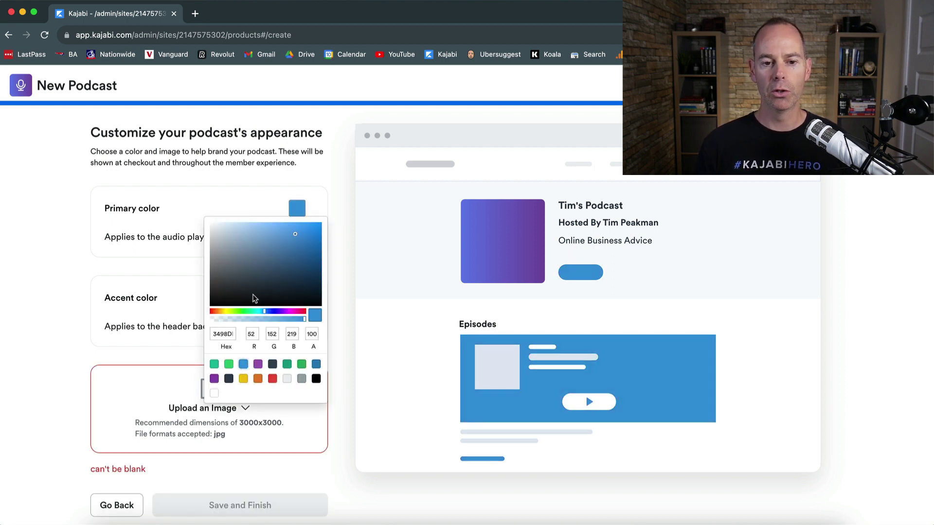
click(175, 271)
click(296, 299)
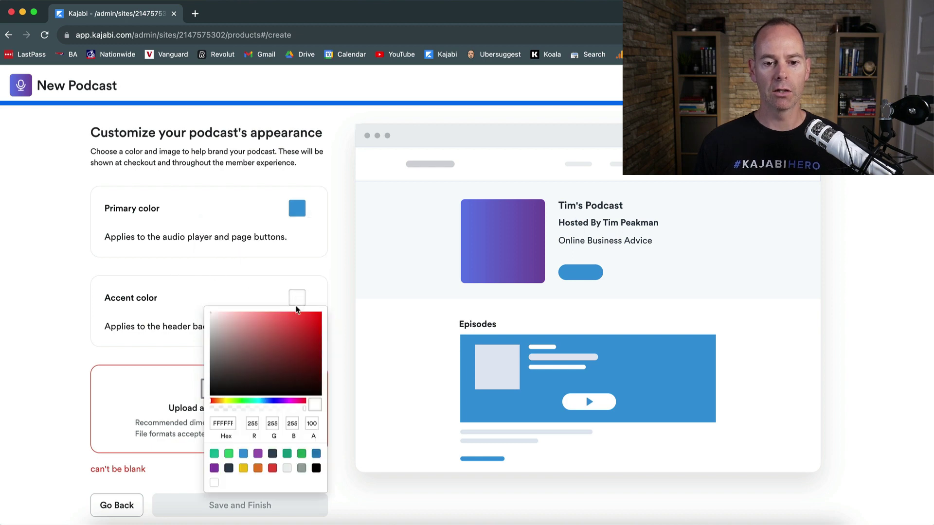
click(287, 469)
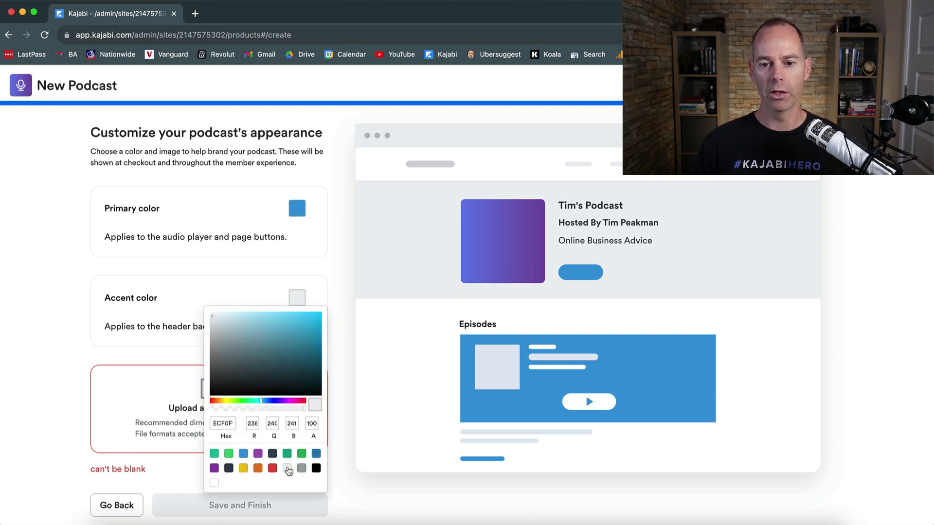
click(325, 270)
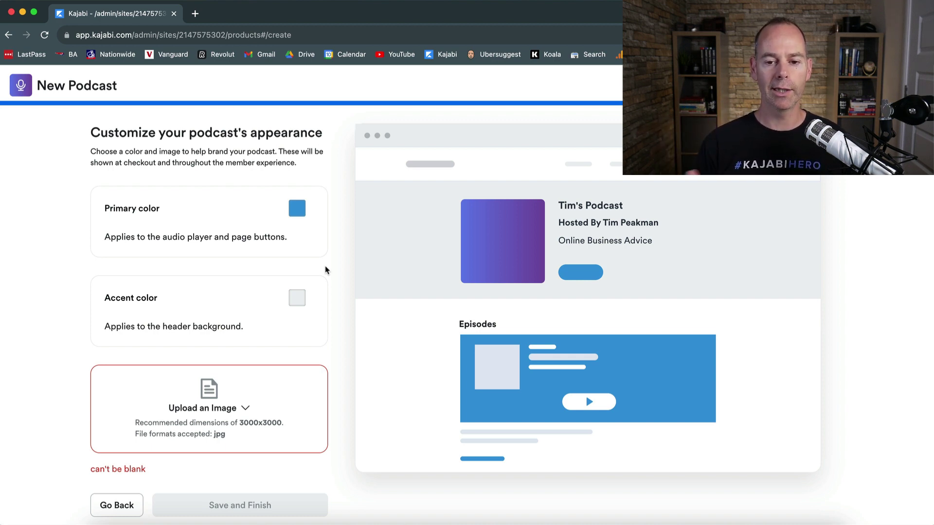
scroll(197, 360, down, 1)
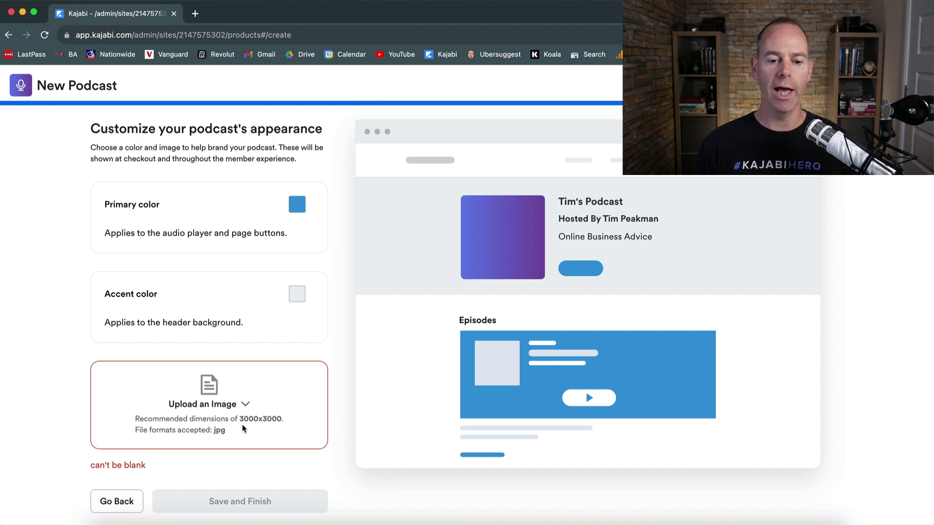
Step: Upload Logo Black Background .jpg from the device as the cover image, keeping the default crop
click(246, 404)
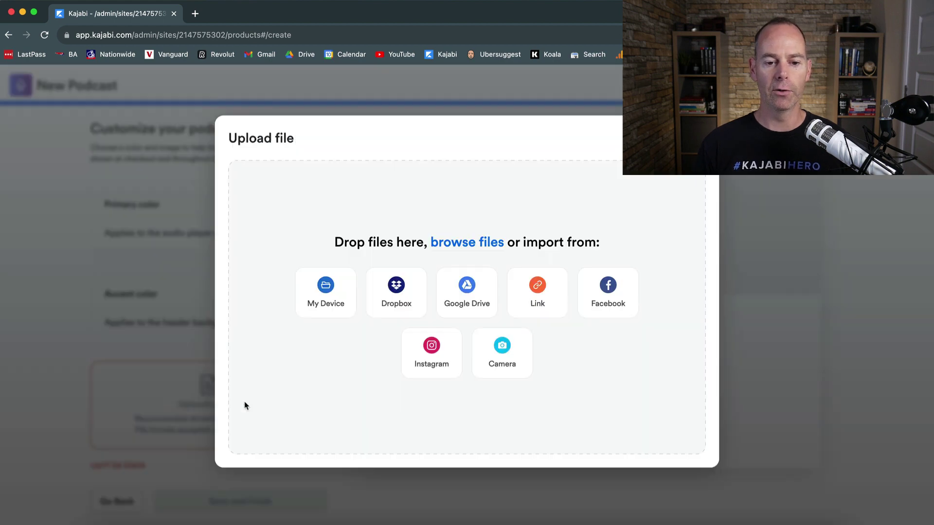
click(319, 290)
double_click(539, 121)
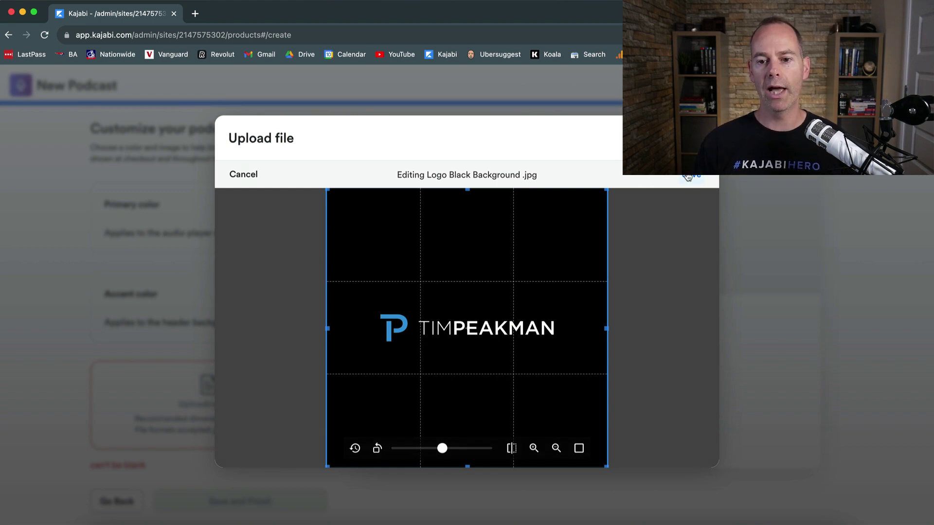
click(688, 176)
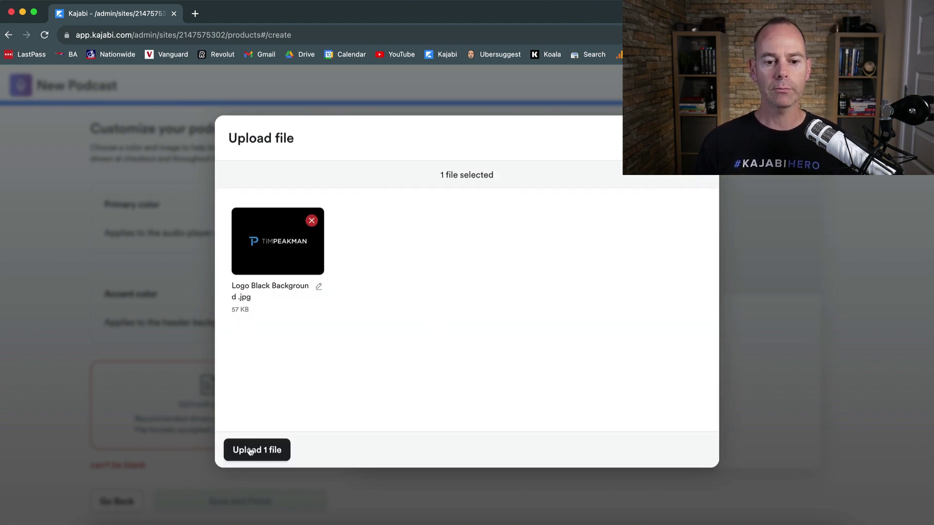
click(250, 451)
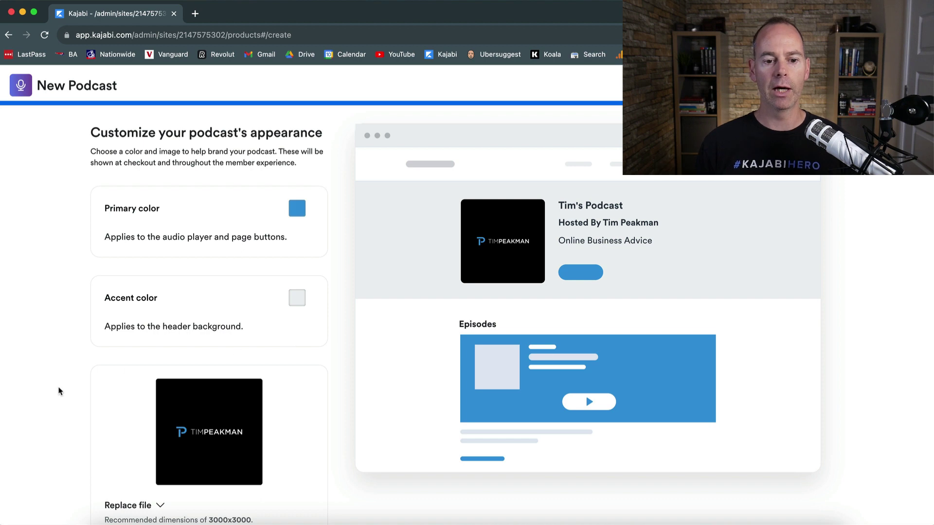
scroll(59, 391, down, 3)
Step: Save and finish the podcast, then go to All Products > Podcasts to see Tim's Podcast listed
click(238, 501)
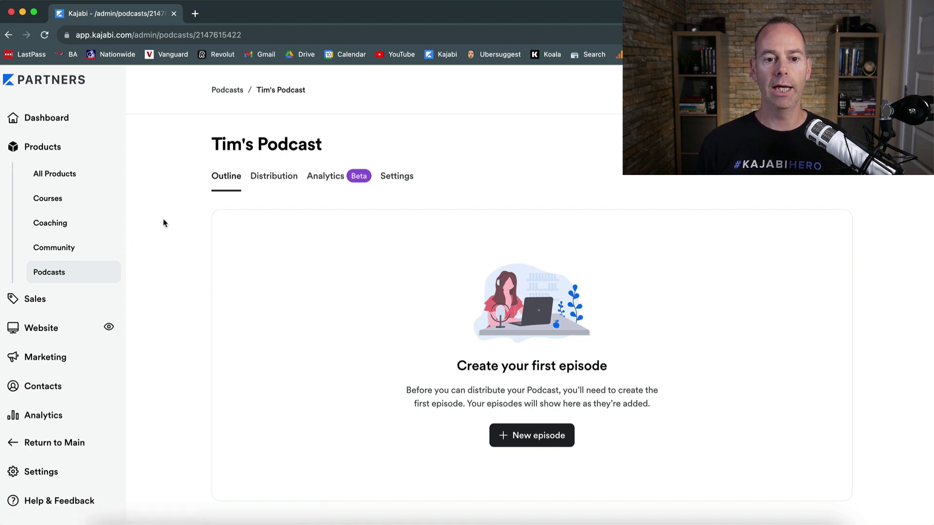
click(62, 175)
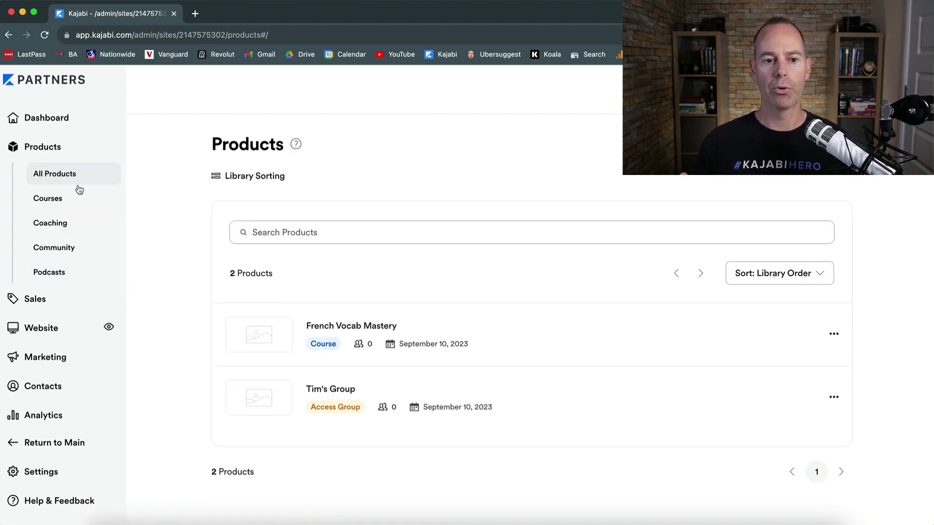
click(63, 274)
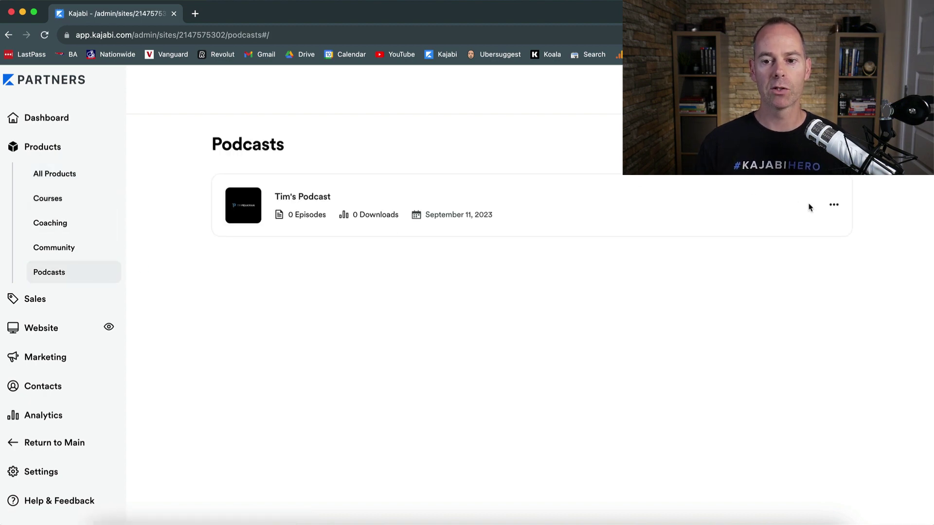
Step: Preview Tim's Podcast's public page in a new tab, then return to the Kajabi Podcasts list
click(833, 206)
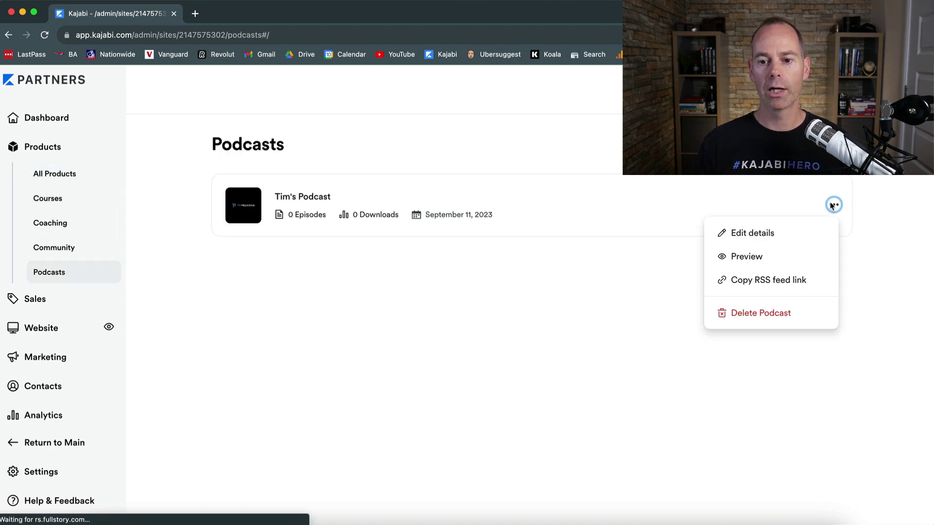
click(755, 261)
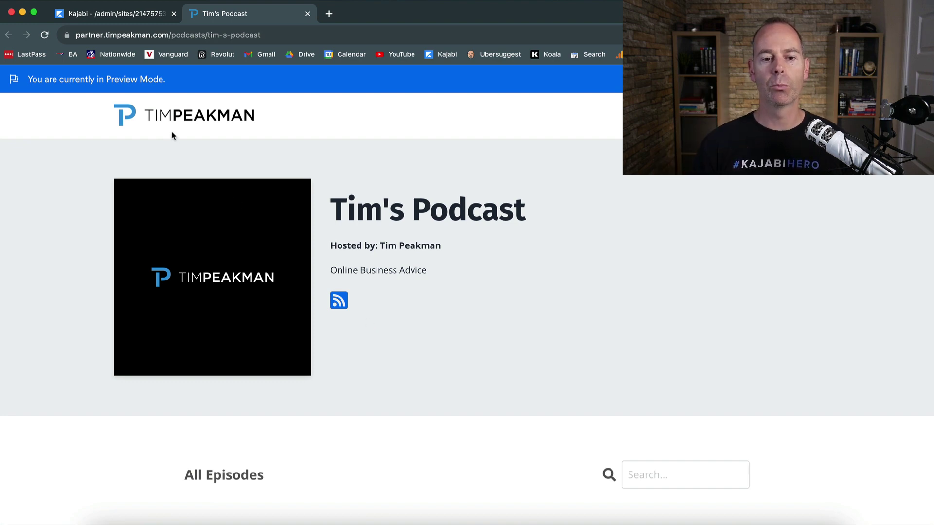
click(118, 16)
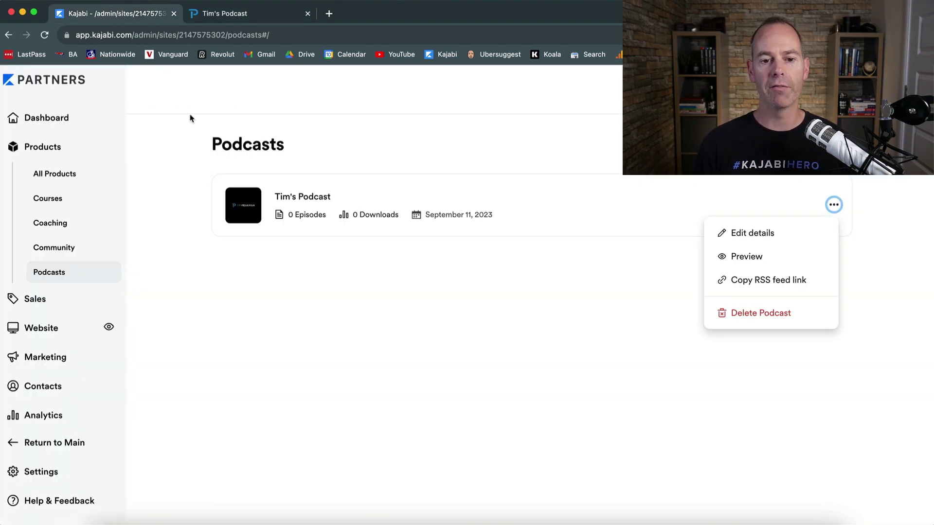
click(307, 286)
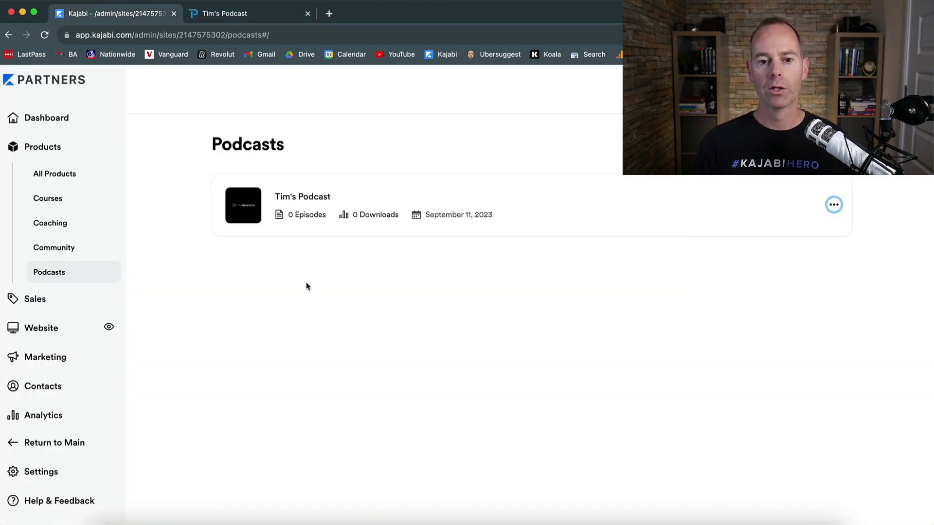
Step: Open Tim's Podcast and start a new episode, keeping Episode as its type
click(302, 197)
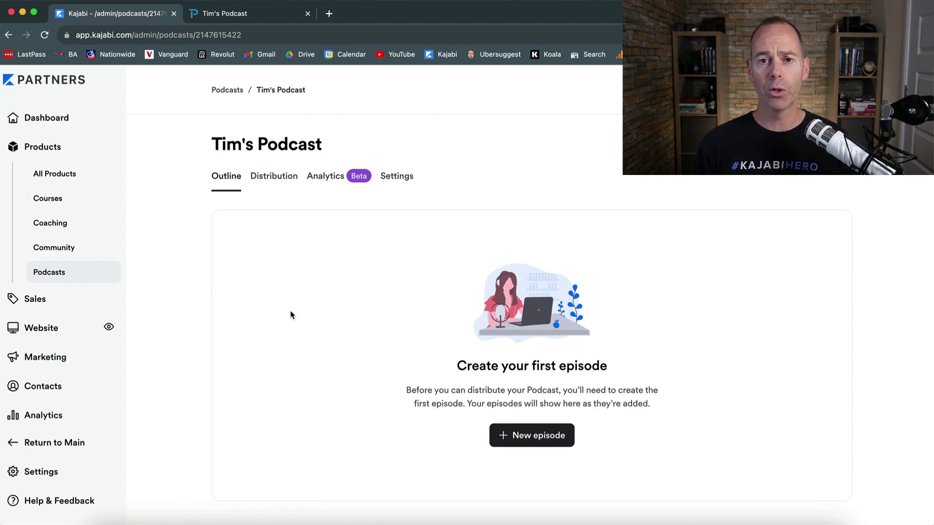
click(536, 441)
click(382, 191)
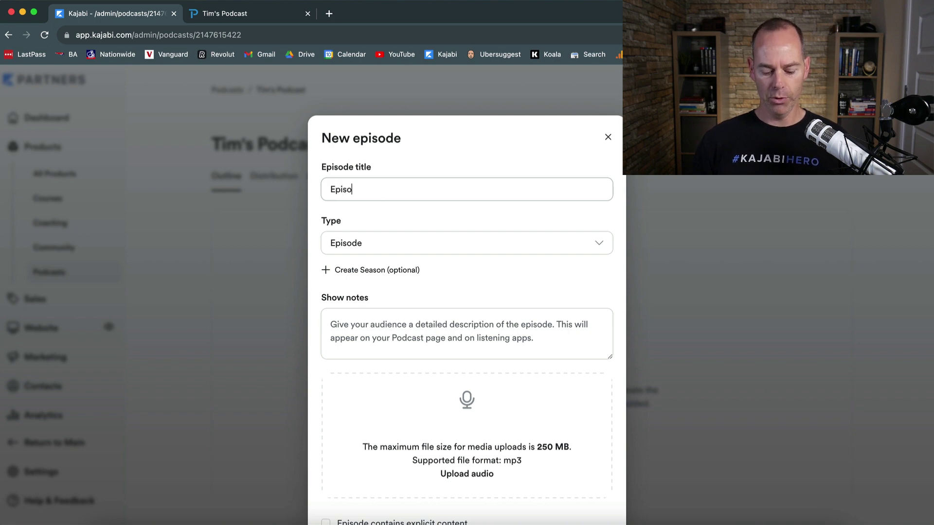
click(394, 244)
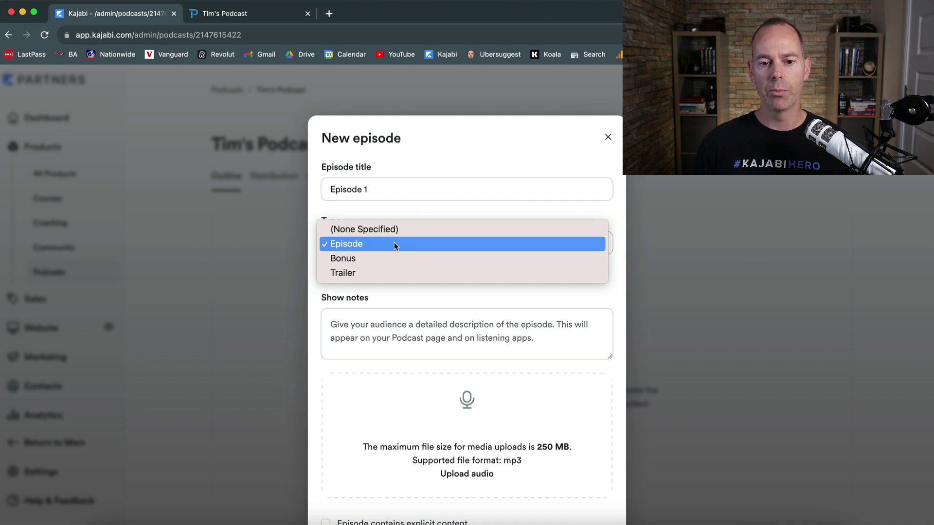
click(394, 244)
click(394, 243)
click(394, 243)
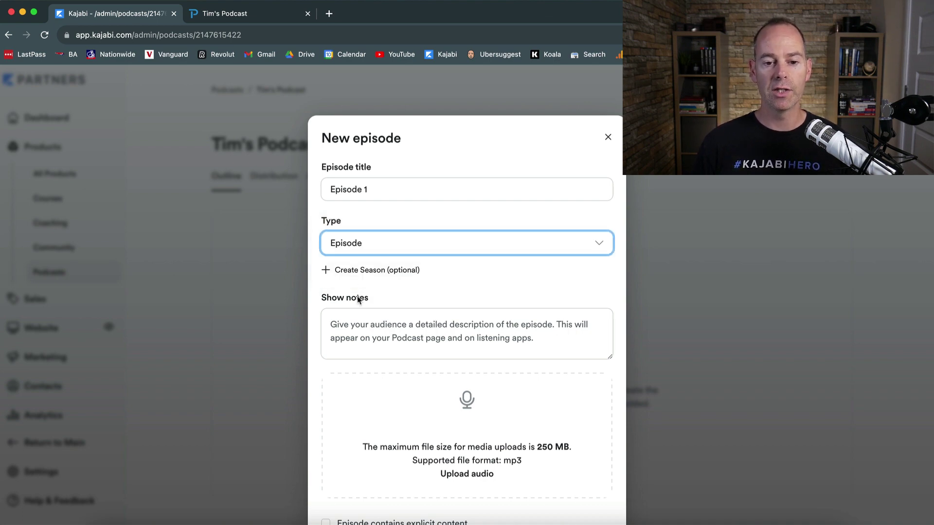
Step: Enter 'Type notes here...' as show notes, then discard the episode without adding it
click(375, 333)
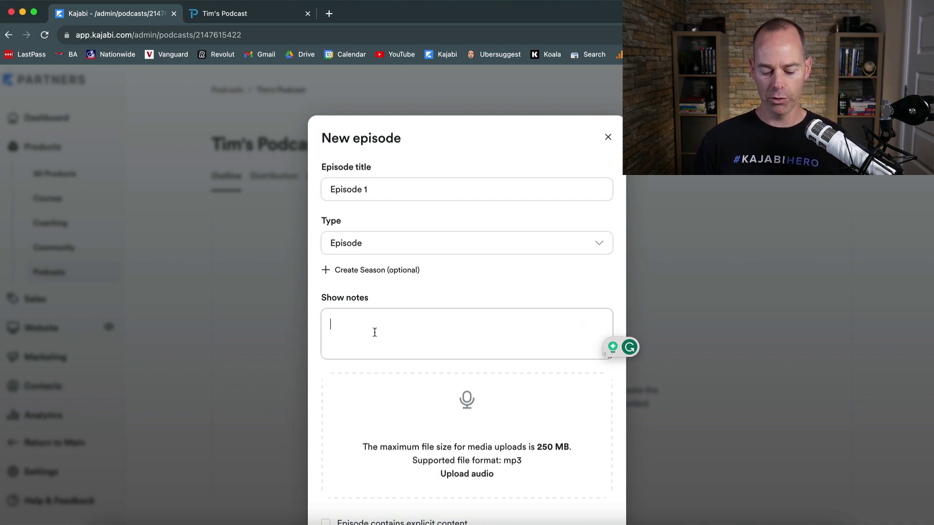
text(Type notes)
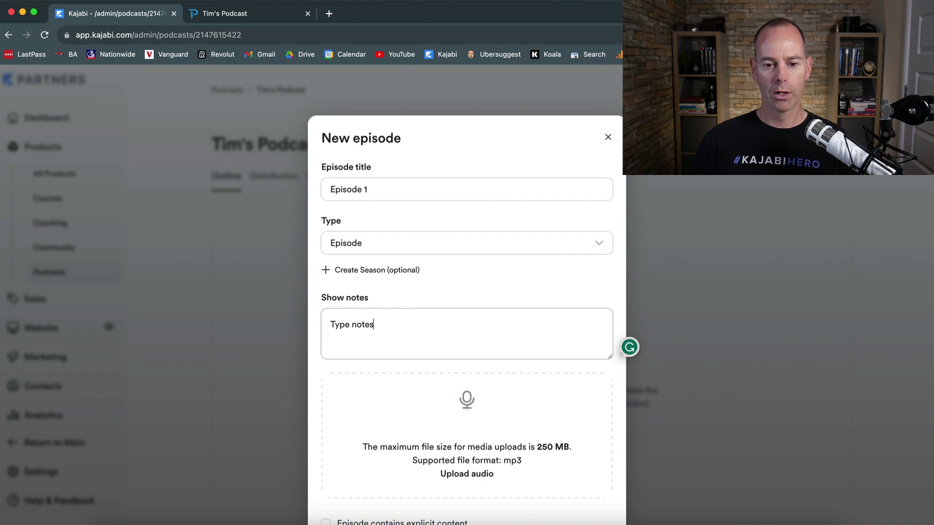
text( here...)
click(318, 346)
scroll(319, 343, down, 2)
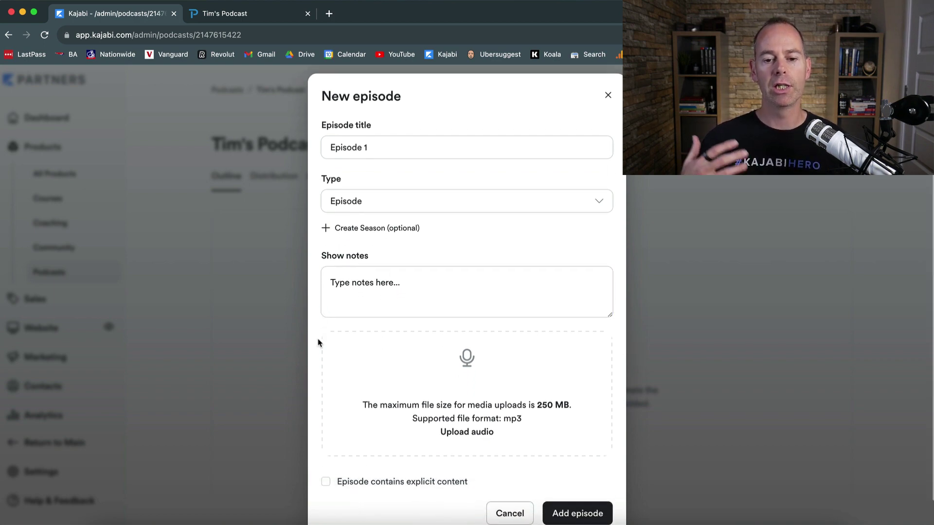
scroll(318, 343, down, 1)
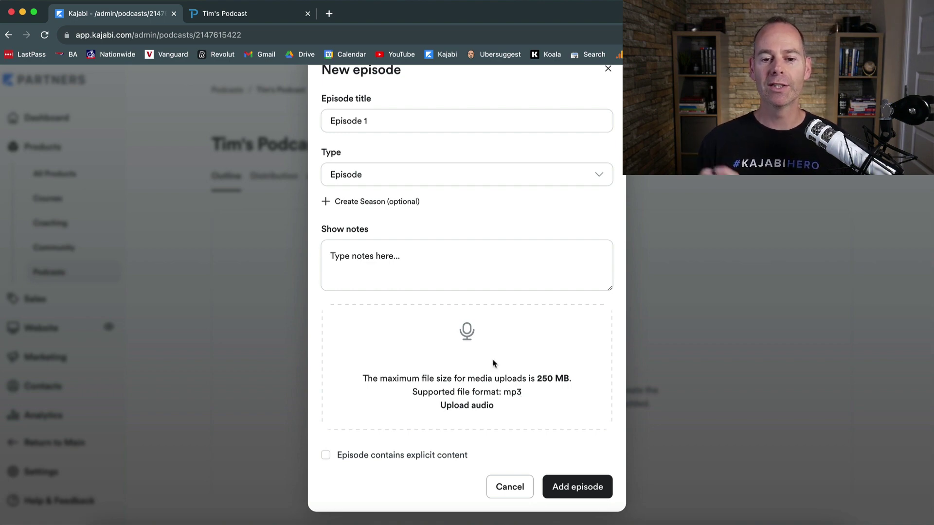
scroll(494, 363, up, 1)
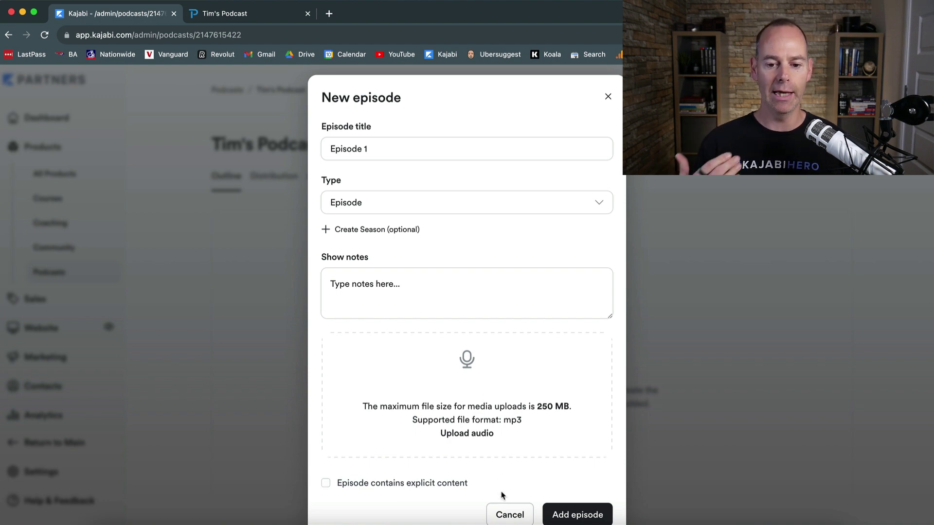
click(507, 517)
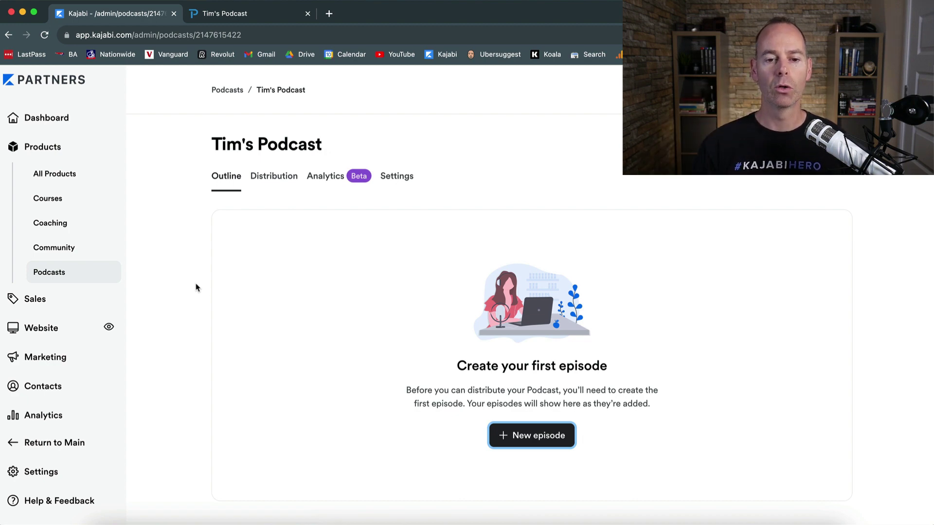
Step: Open the Distribution tab and expand then collapse the Apple, Google and Spotify directory sections
click(273, 182)
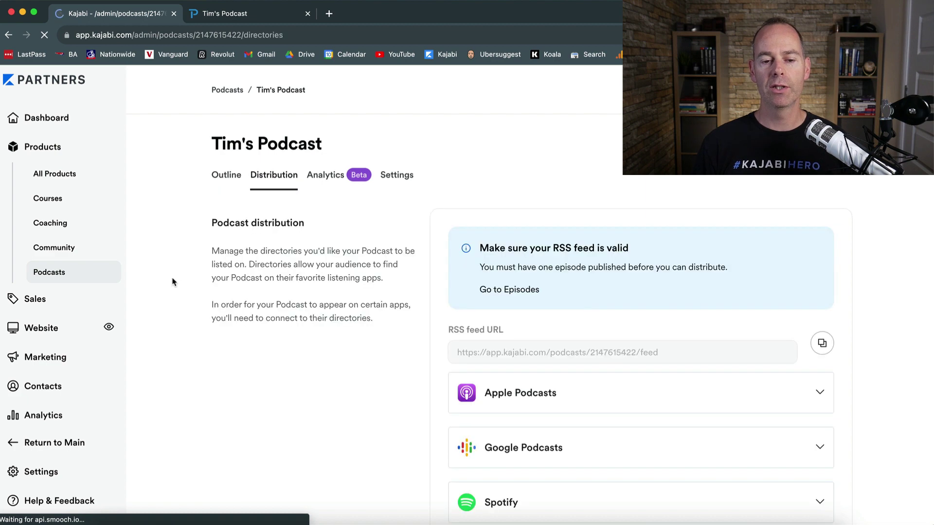
scroll(180, 320, down, 2)
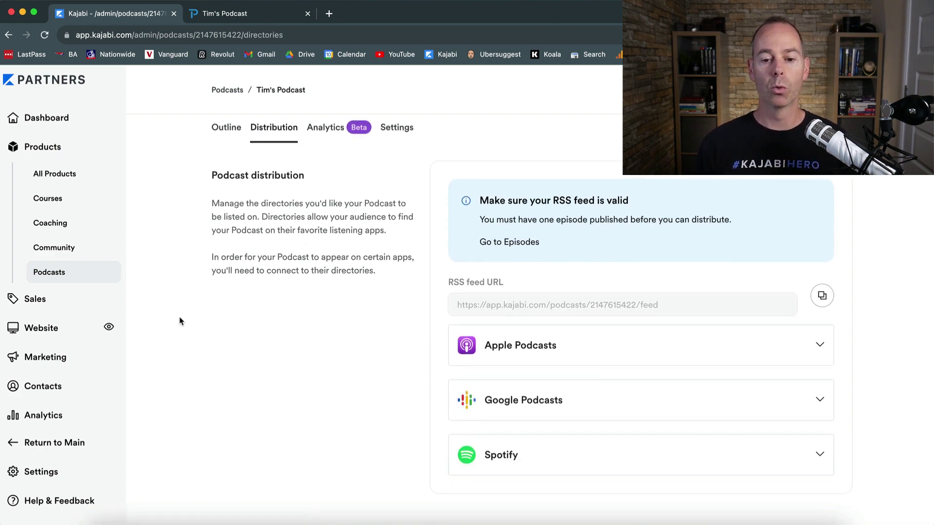
click(822, 346)
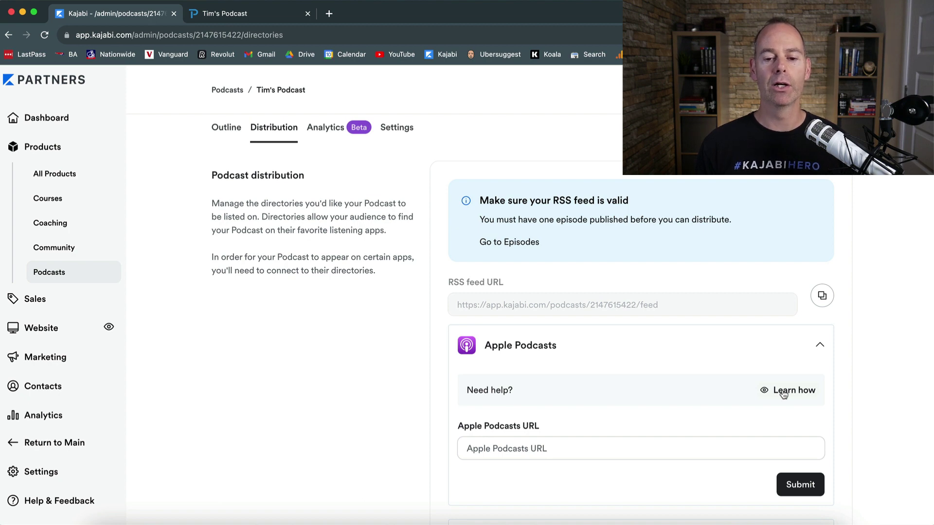
click(600, 451)
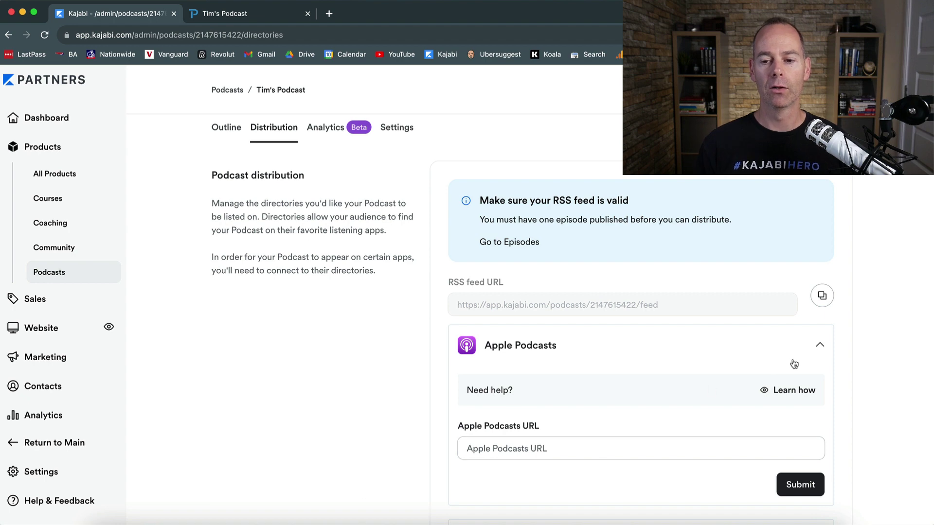
click(820, 345)
click(820, 400)
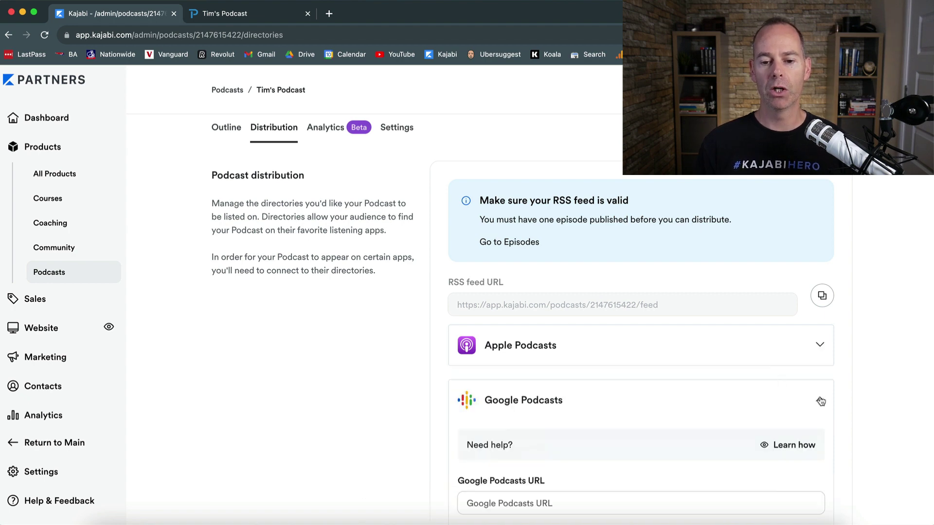
click(821, 401)
click(820, 456)
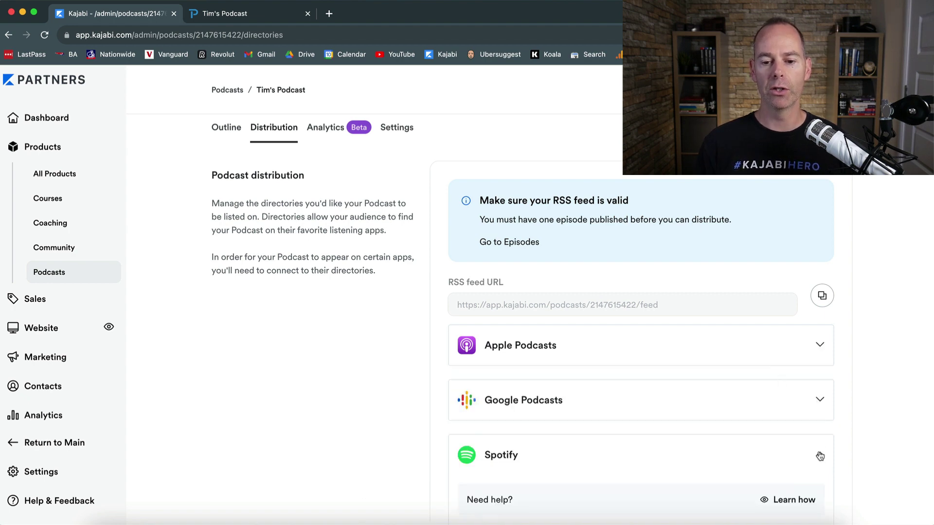
click(820, 455)
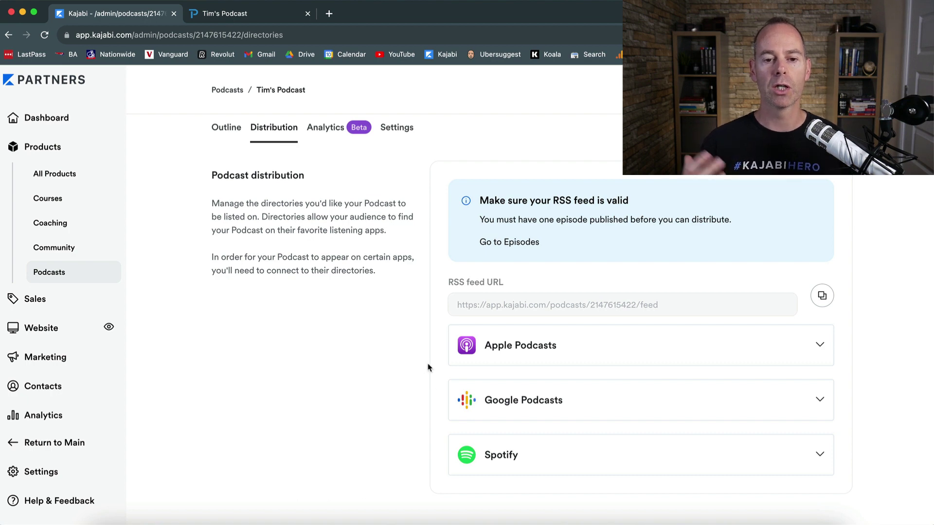
Step: Review Tim's Podcast analytics (zero 30-day downloads) across the Apps, Devices, Top 10 and provider panels, then go to Settings
click(332, 129)
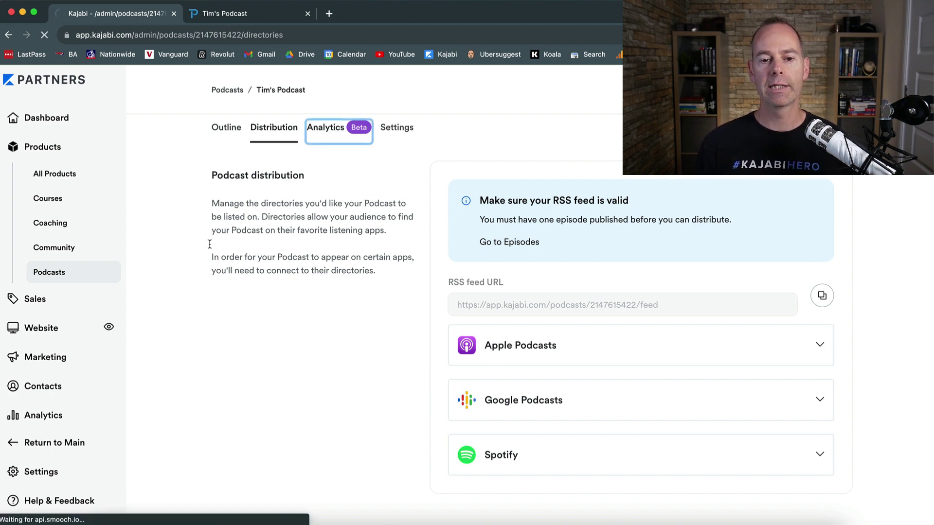
scroll(184, 312, down, 5)
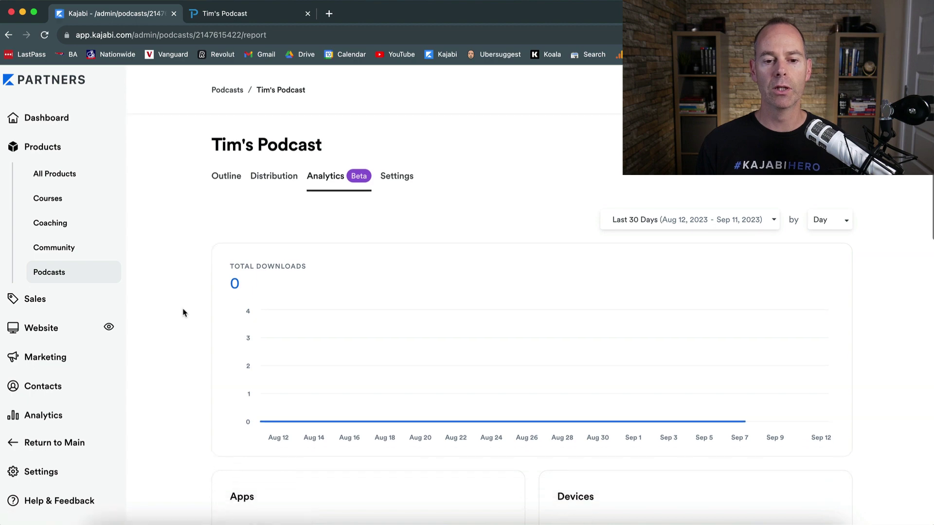
scroll(184, 312, down, 5)
scroll(184, 312, down, 4)
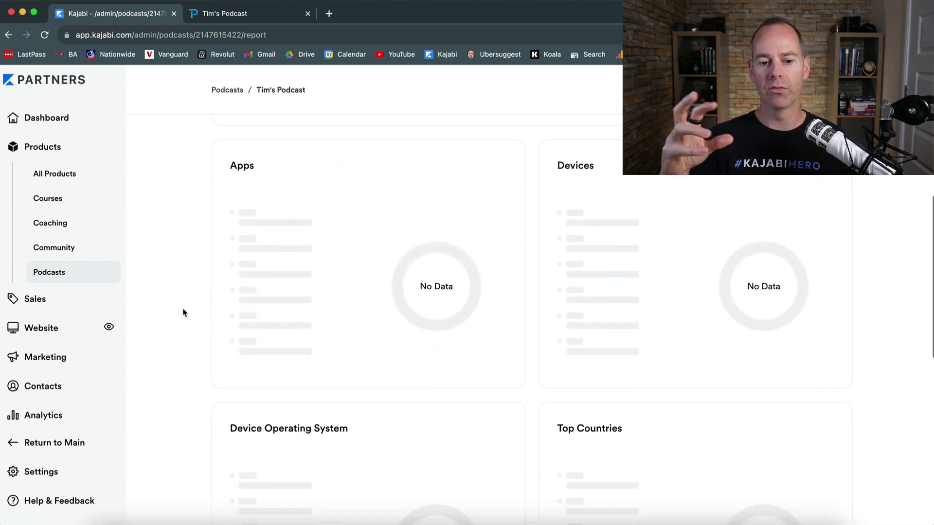
scroll(183, 312, down, 10)
scroll(183, 313, down, 8)
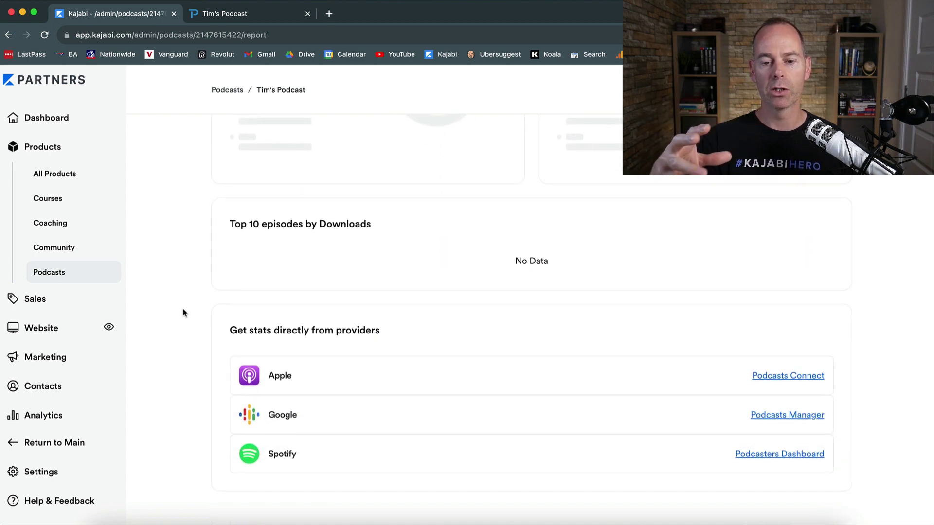
scroll(184, 312, up, 11)
scroll(184, 312, up, 20)
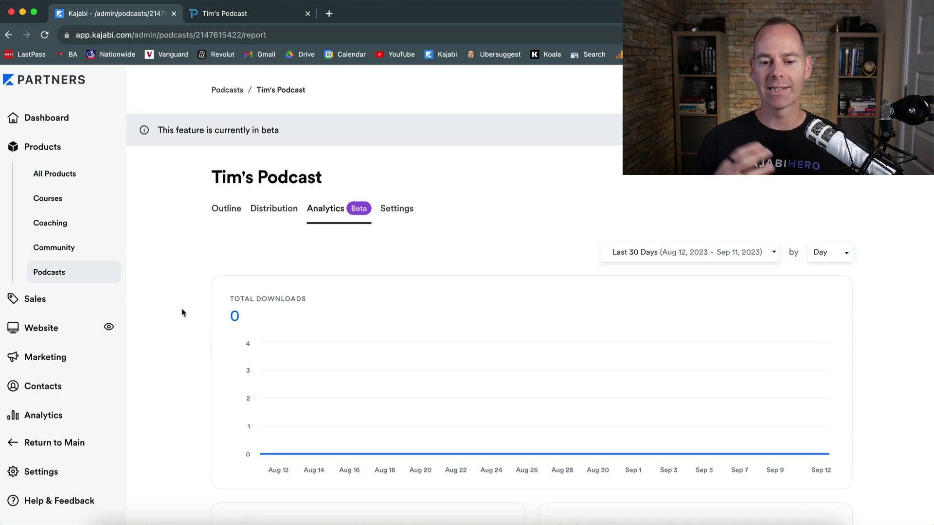
click(397, 208)
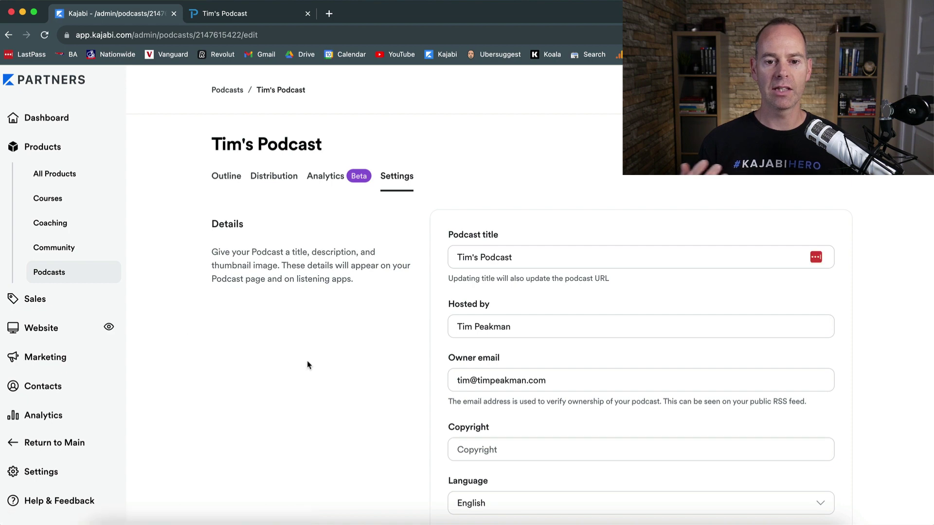
Step: Look over the podcast's details, categories, page customization and migration sections, then save the settings
scroll(294, 383, down, 5)
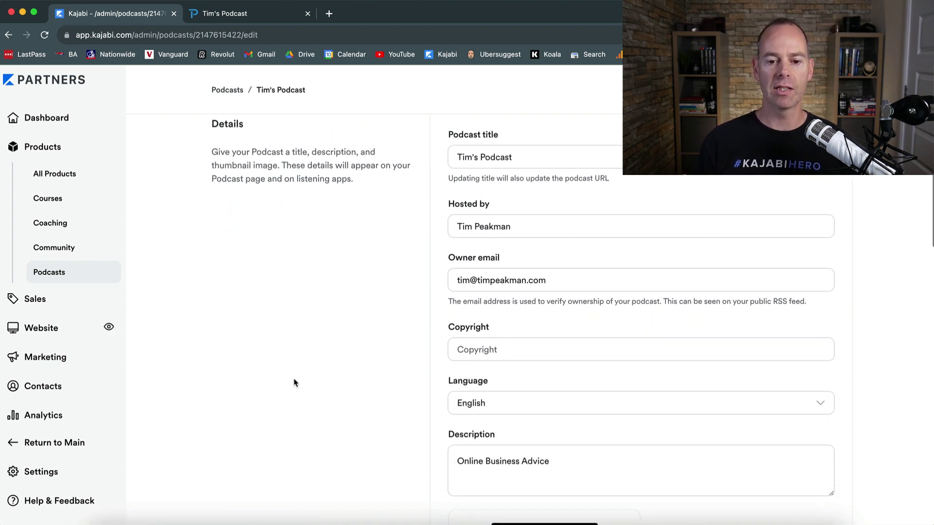
scroll(294, 383, down, 5)
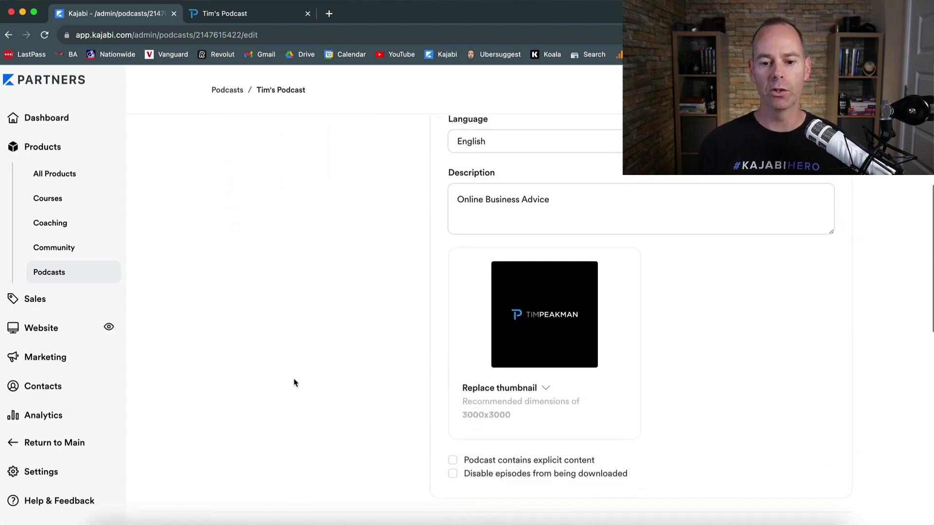
scroll(295, 383, down, 5)
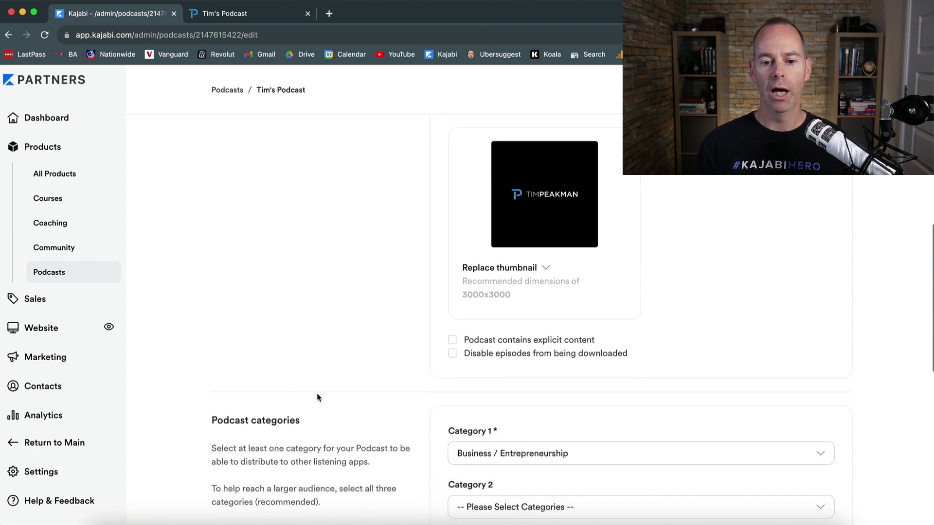
scroll(336, 399, down, 5)
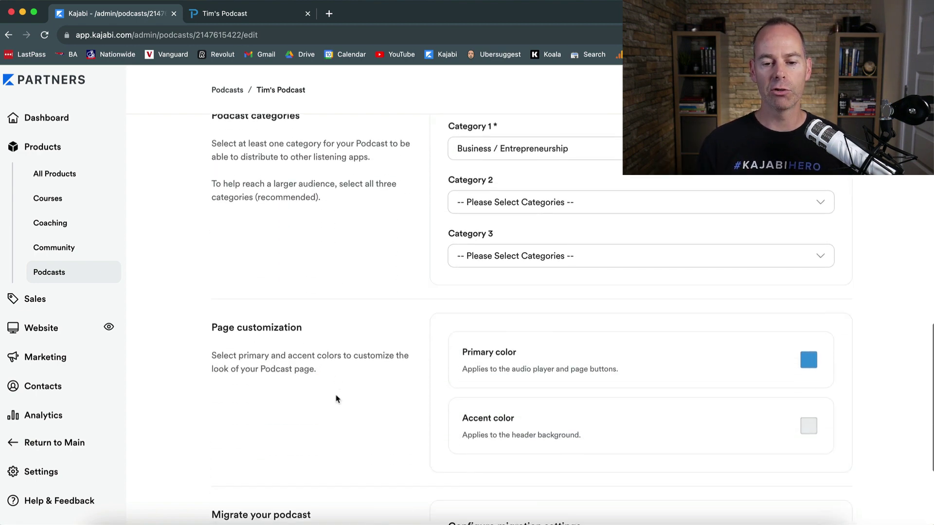
scroll(337, 399, down, 3)
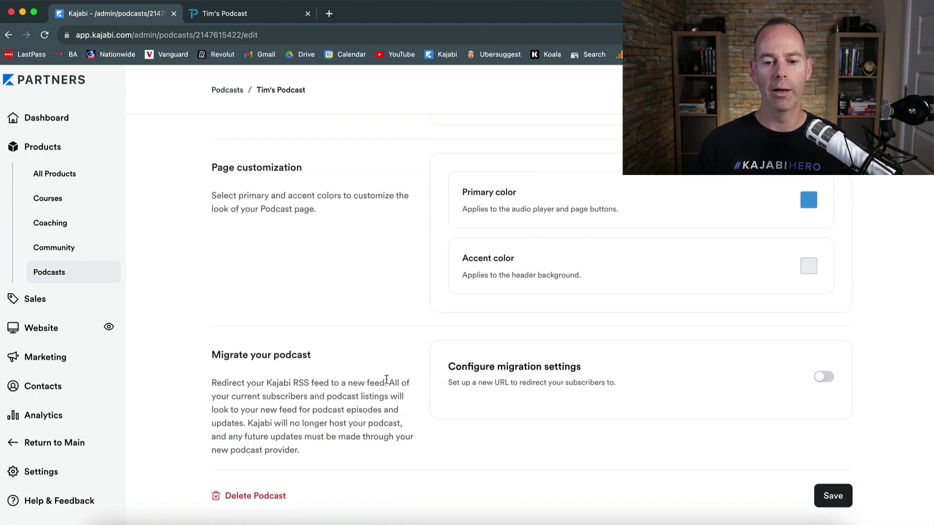
scroll(386, 381, up, 15)
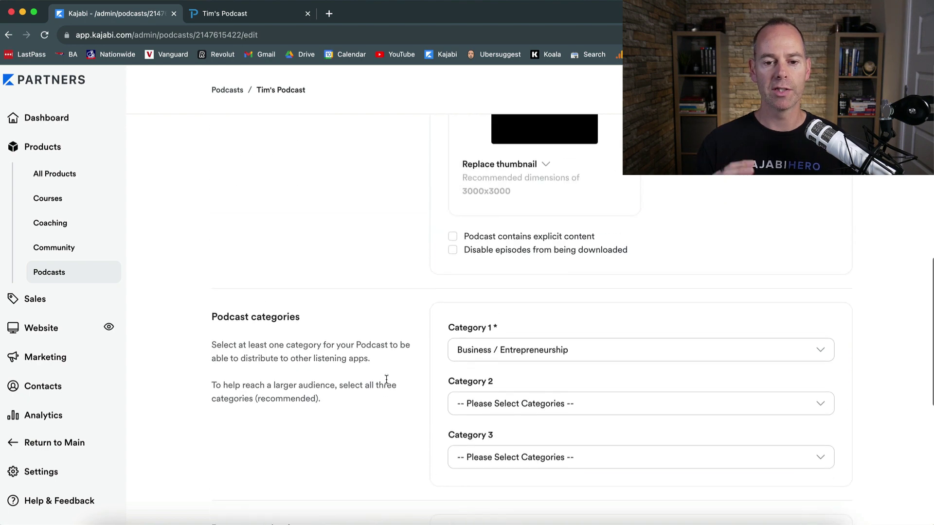
scroll(386, 381, up, 2)
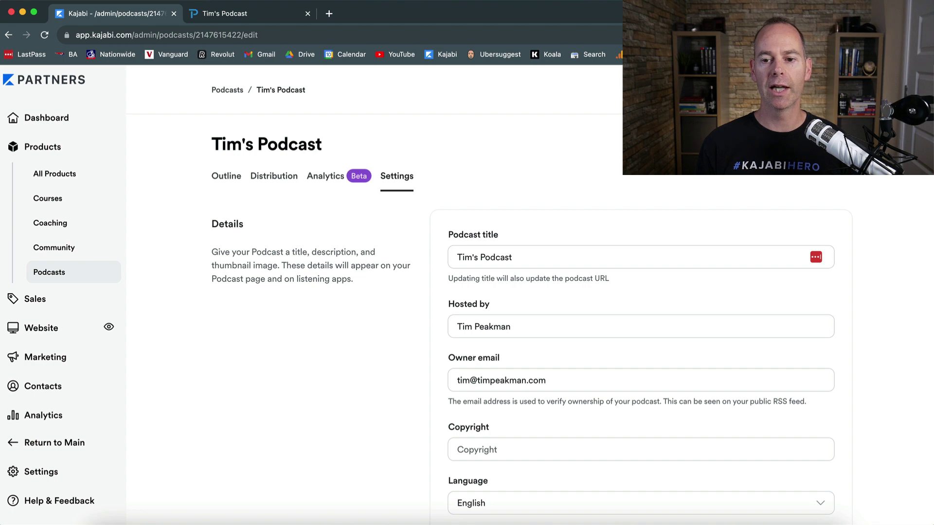
click(413, 179)
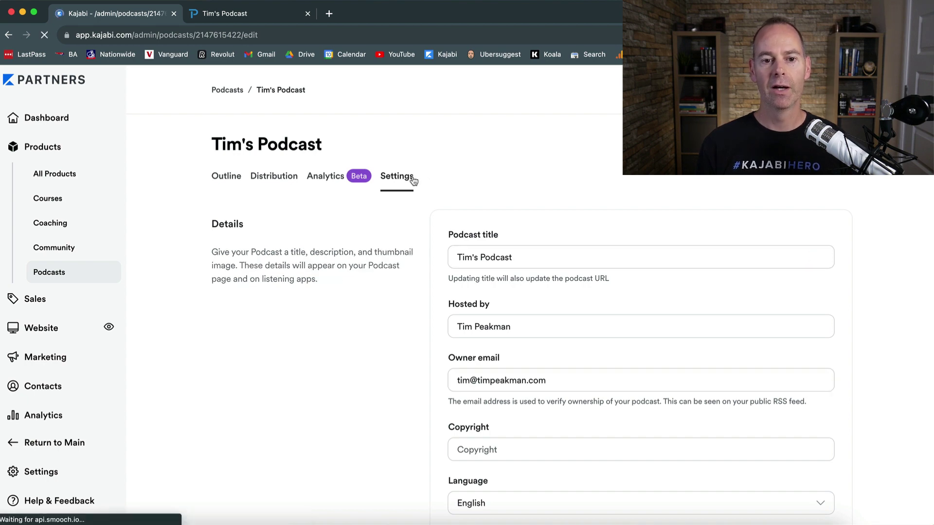
Step: From the podcast's Outline page, open the public page preview in a new tab and return to Kajabi
click(230, 182)
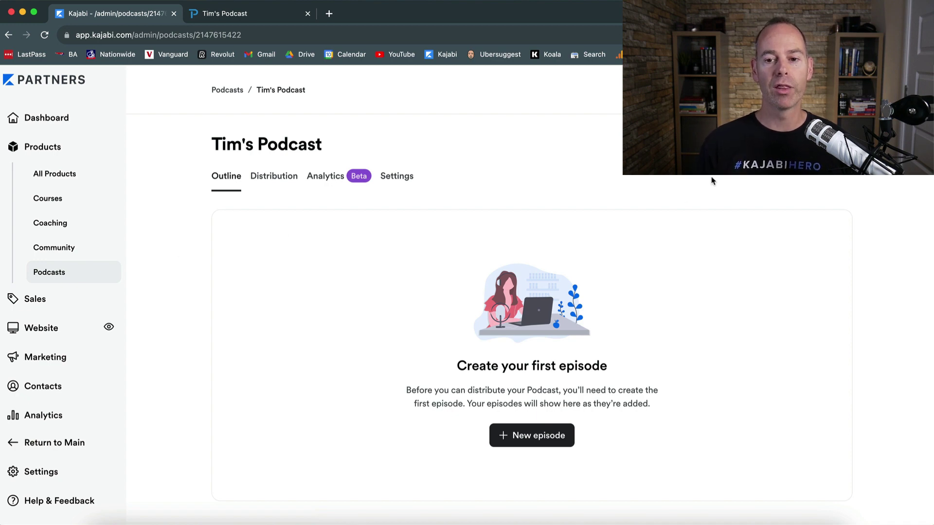
click(827, 90)
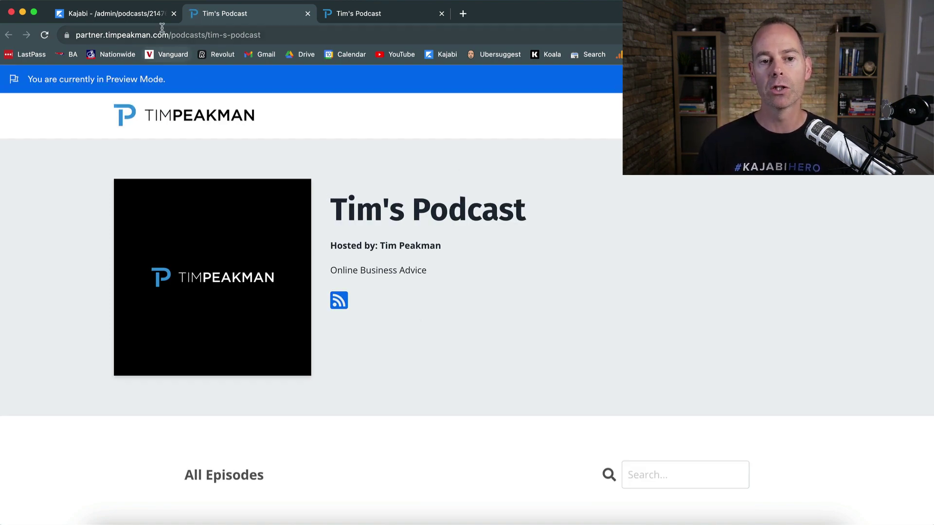
click(149, 17)
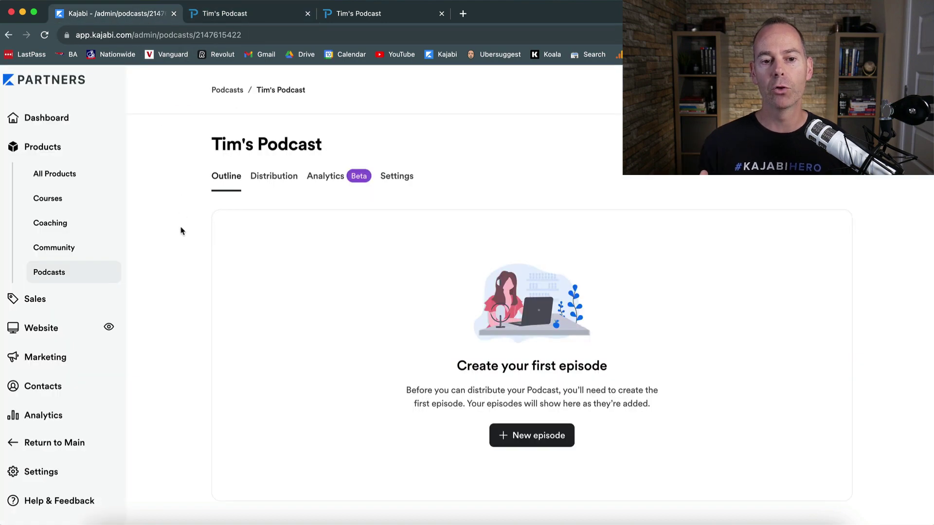